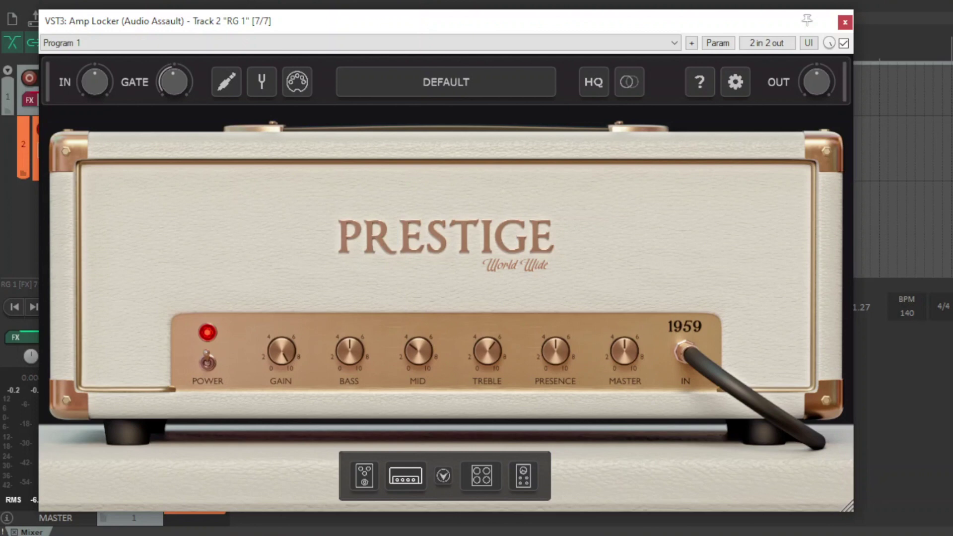
Look over the first pedal slot's choices, keeping Hyper Drive, then return to the Prestige 1959 head
click(368, 476)
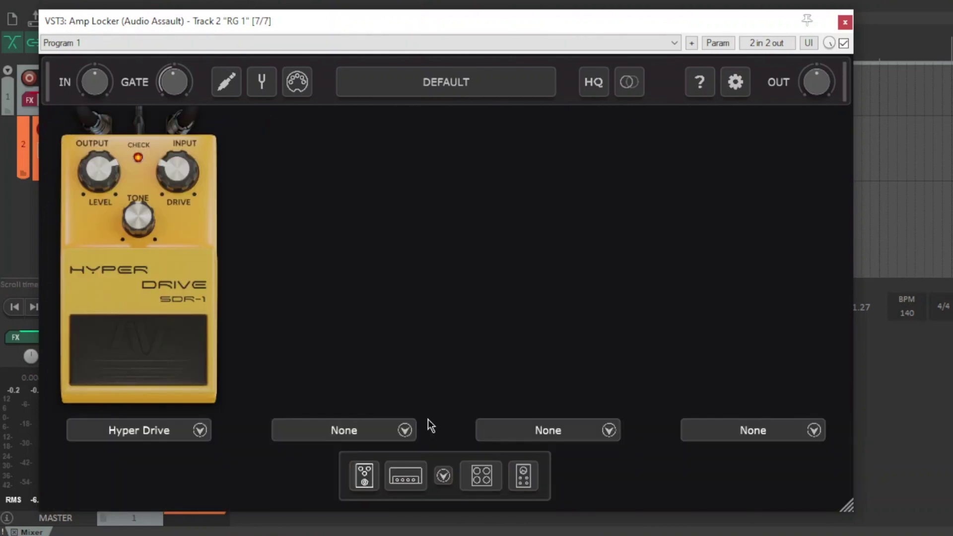
click(154, 424)
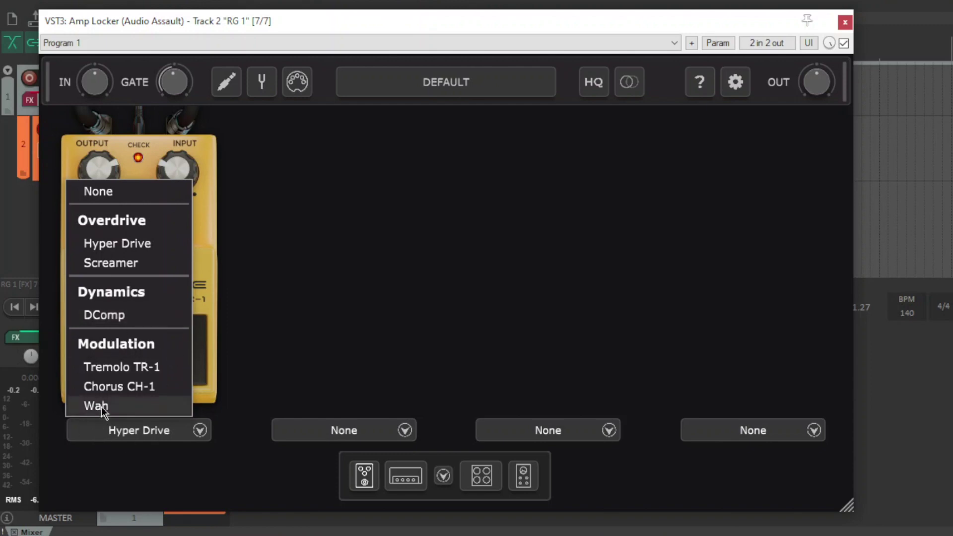
click(406, 476)
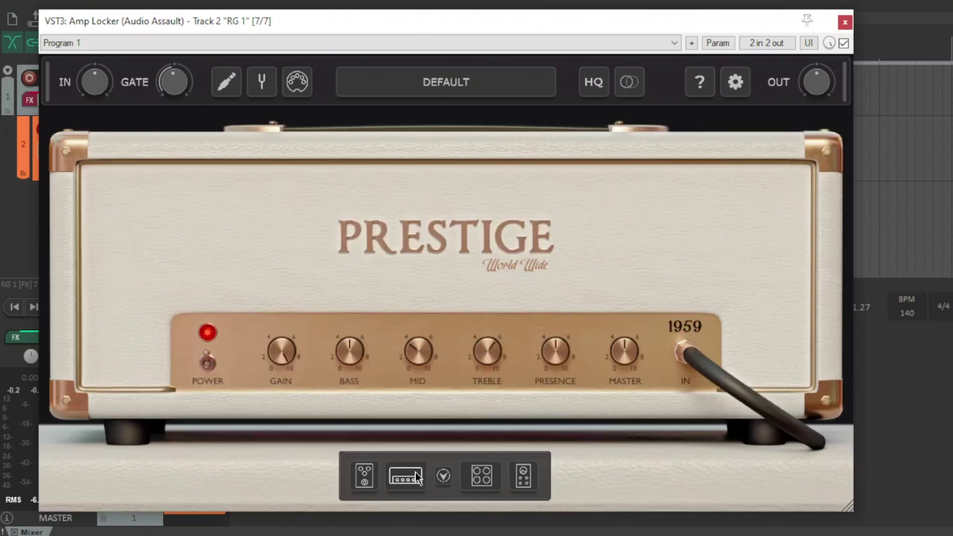
Cycle the amp head through Califier, 5650+ and AHM 5050, finally loading Hellbeast
click(417, 477)
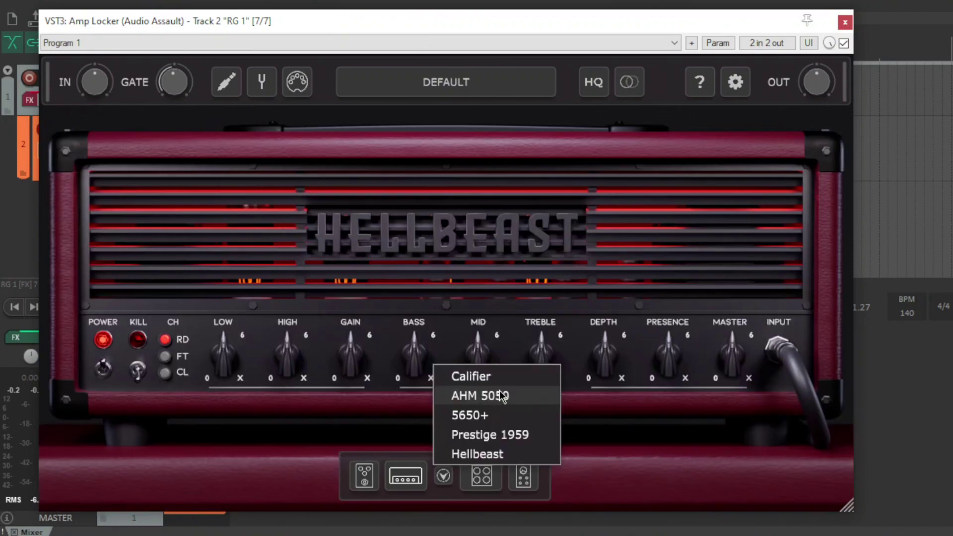
click(528, 378)
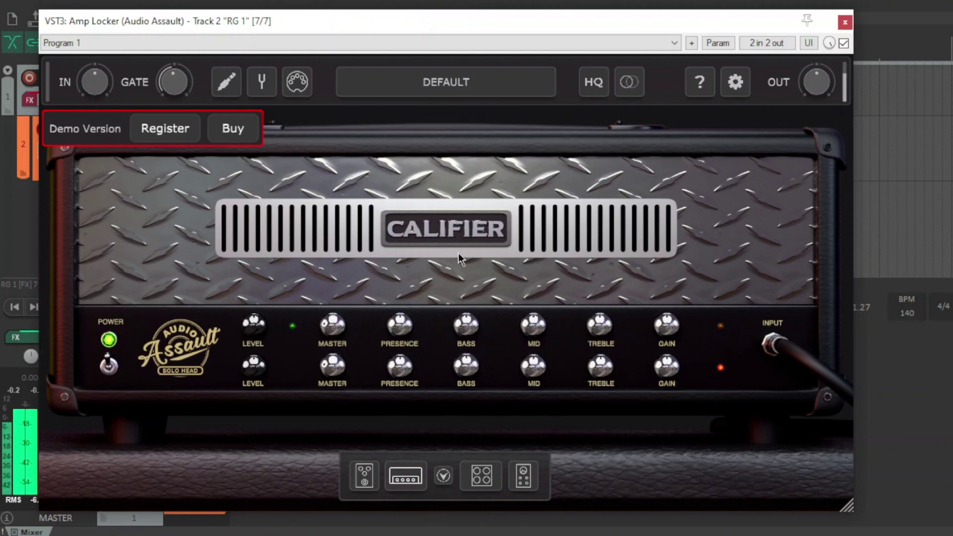
click(444, 472)
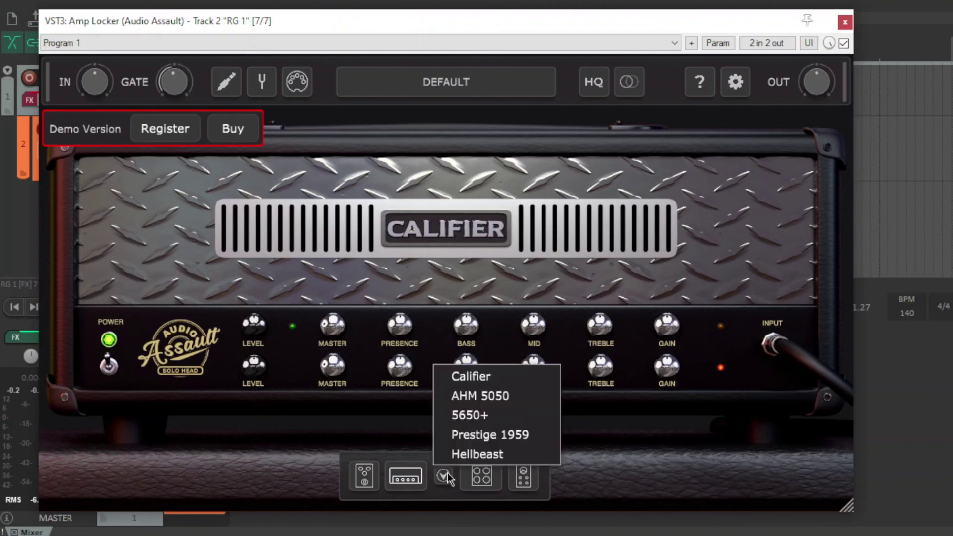
click(522, 419)
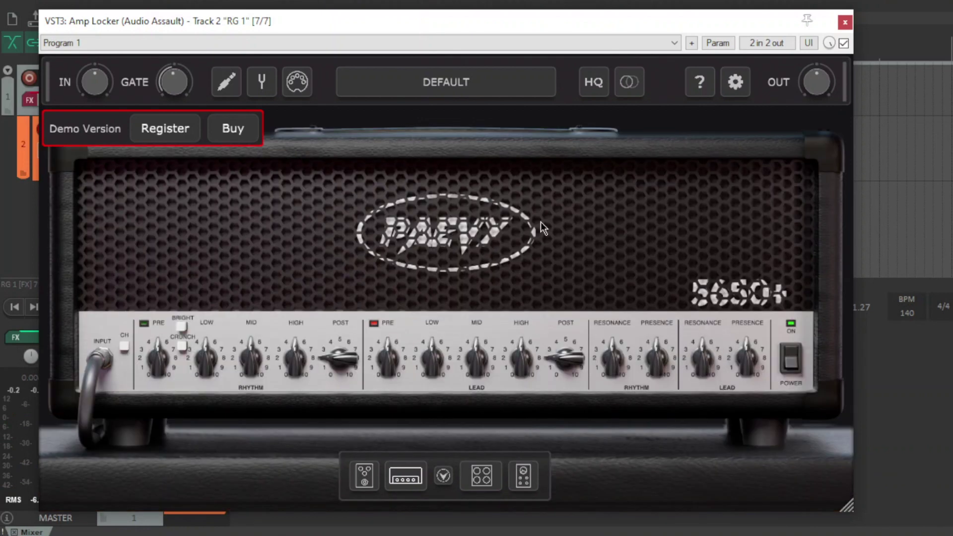
click(443, 476)
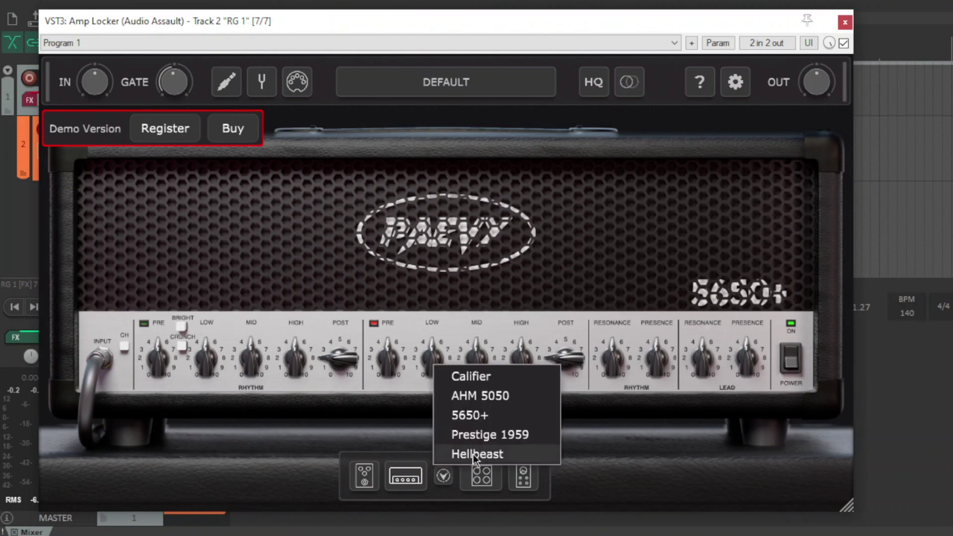
click(519, 397)
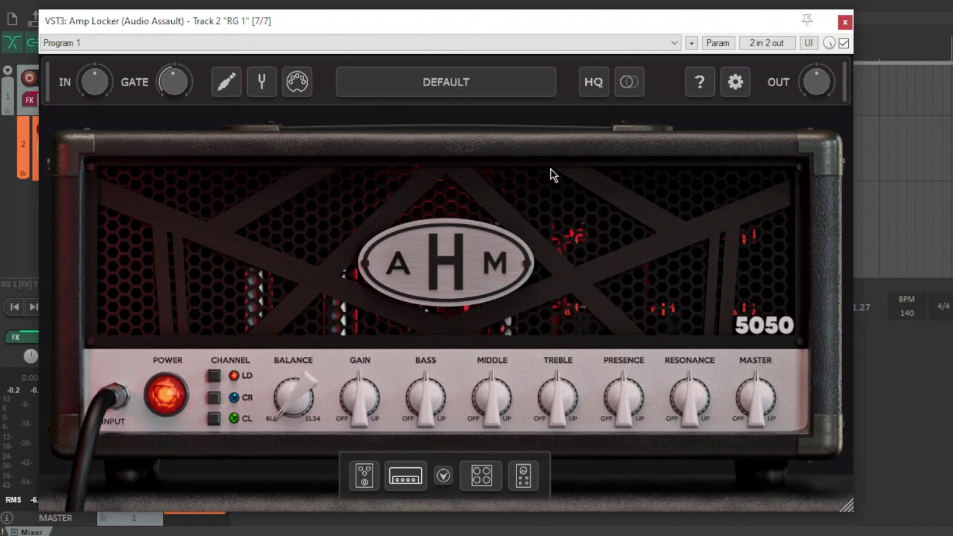
click(443, 476)
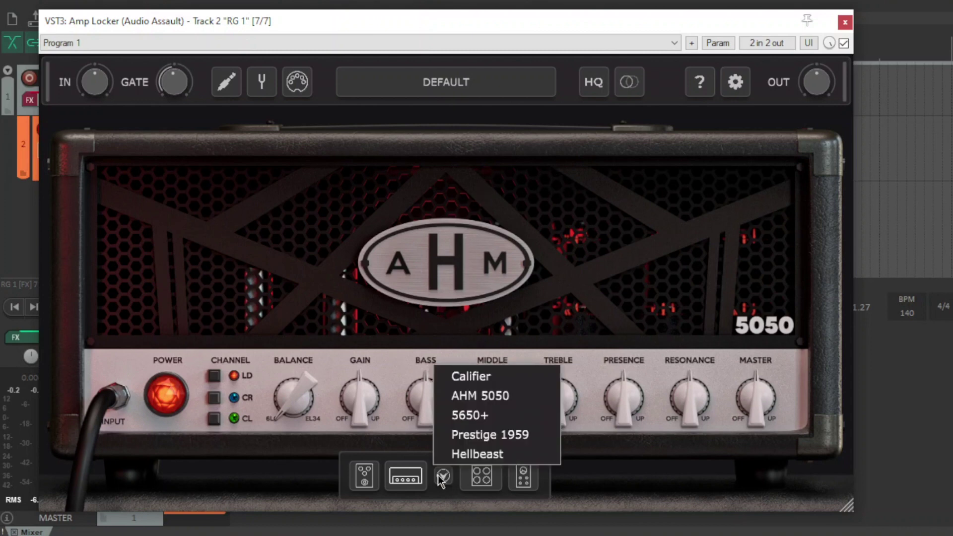
click(503, 452)
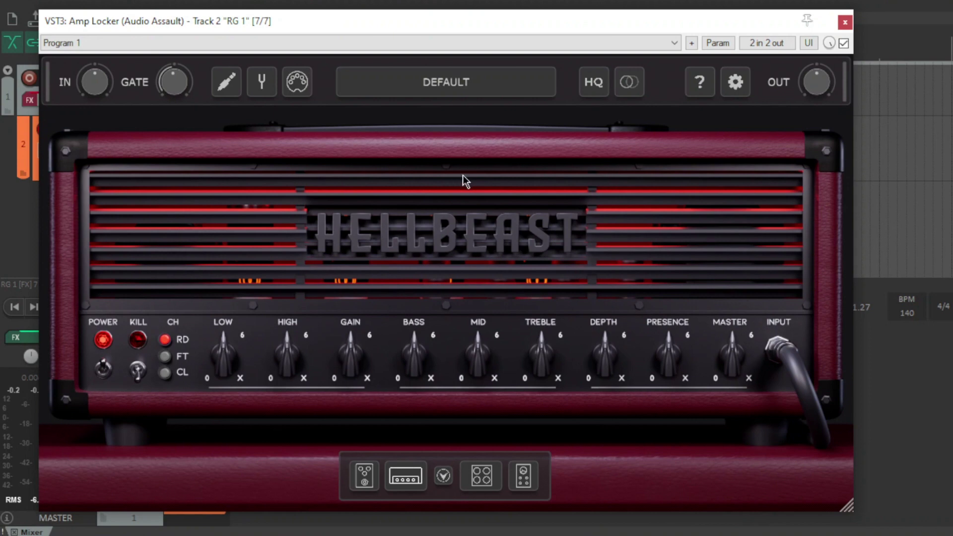
Nudge the left ZLA412OS-CBM65 cabinet's microphone and sweep the cabinet MIX slider back to 0
click(481, 477)
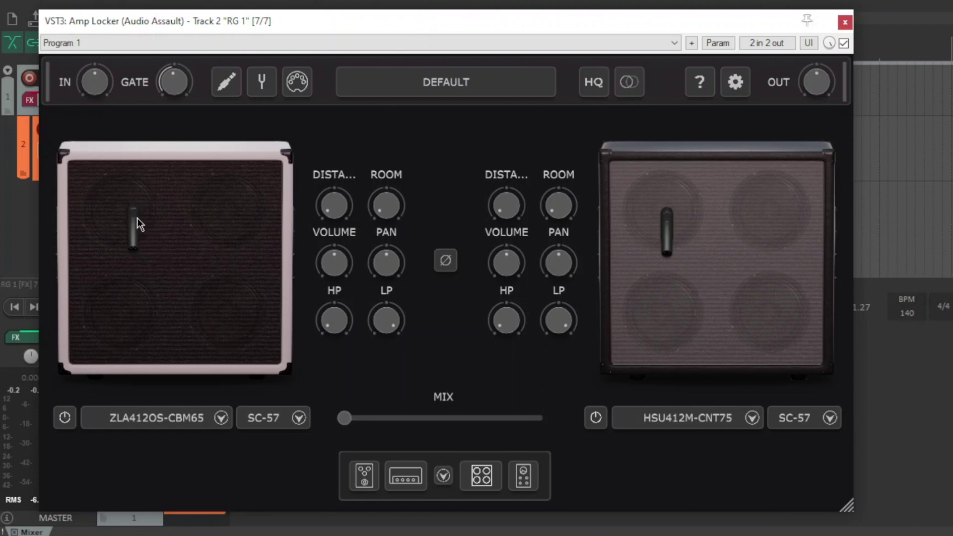
mouse_move(137, 219)
mouse_down()
mouse_move(203, 208)
mouse_move(233, 319)
mouse_move(133, 249)
mouse_move(138, 212)
mouse_up()
drag(347, 418, 351, 418)
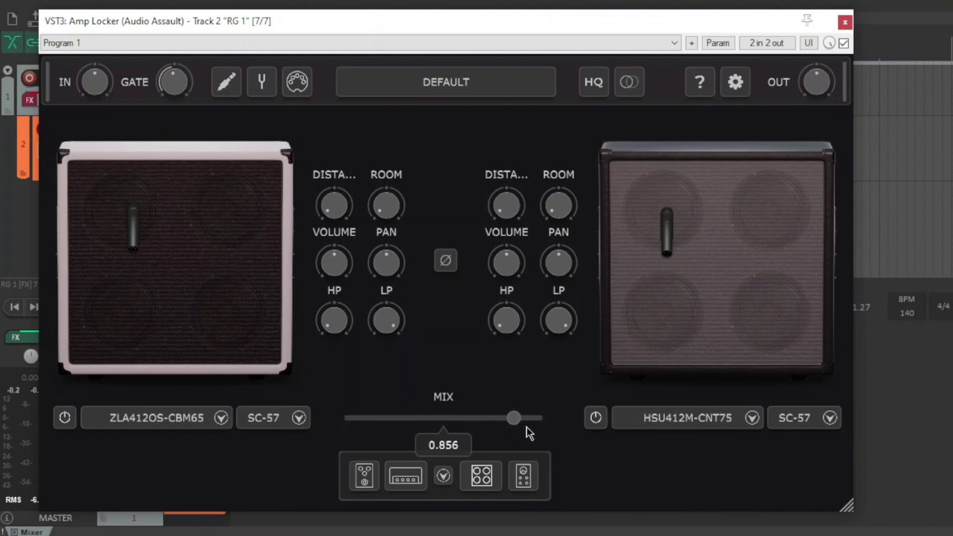
drag(527, 426, 332, 424)
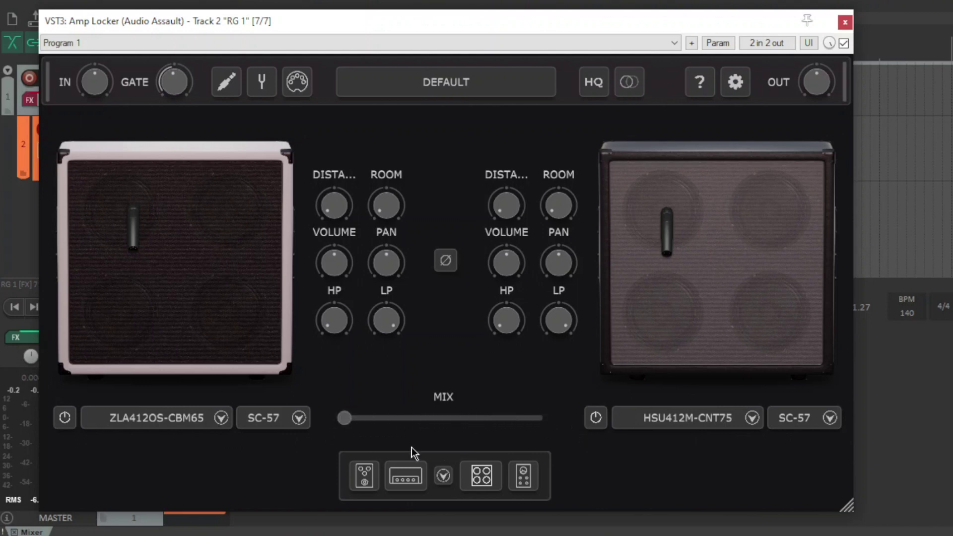
click(405, 475)
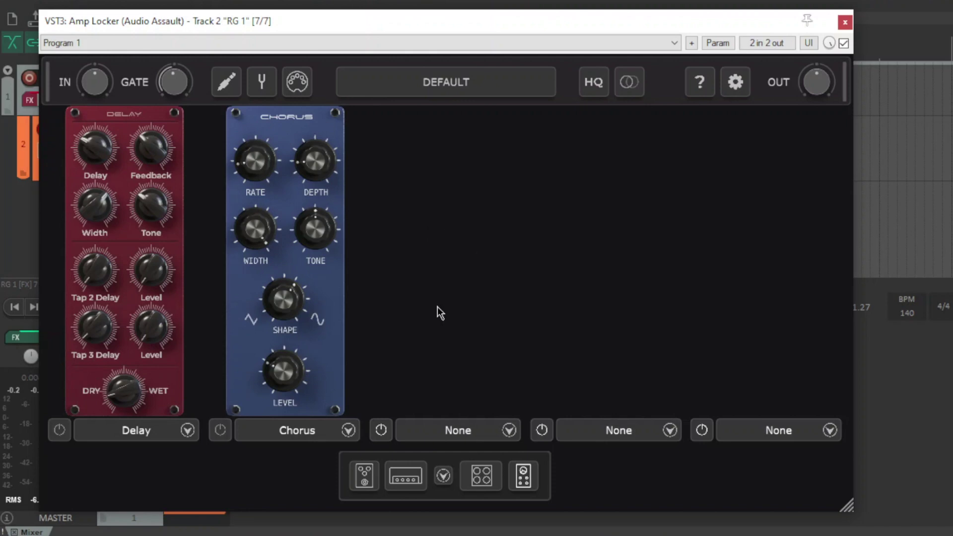
Browse the Delay slot's effect choices, then cycle pedal, cabinet and rack pages back to the Prestige head
click(151, 433)
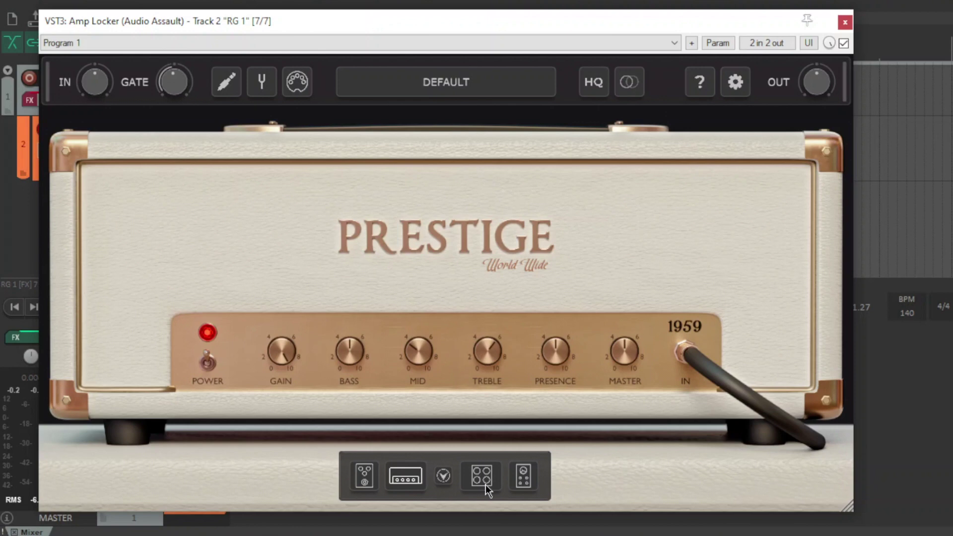
click(367, 482)
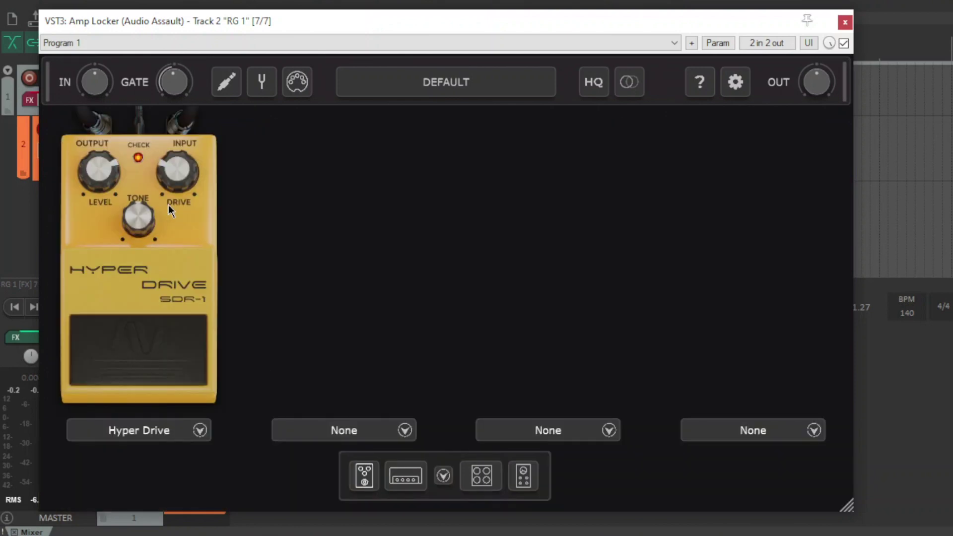
click(474, 479)
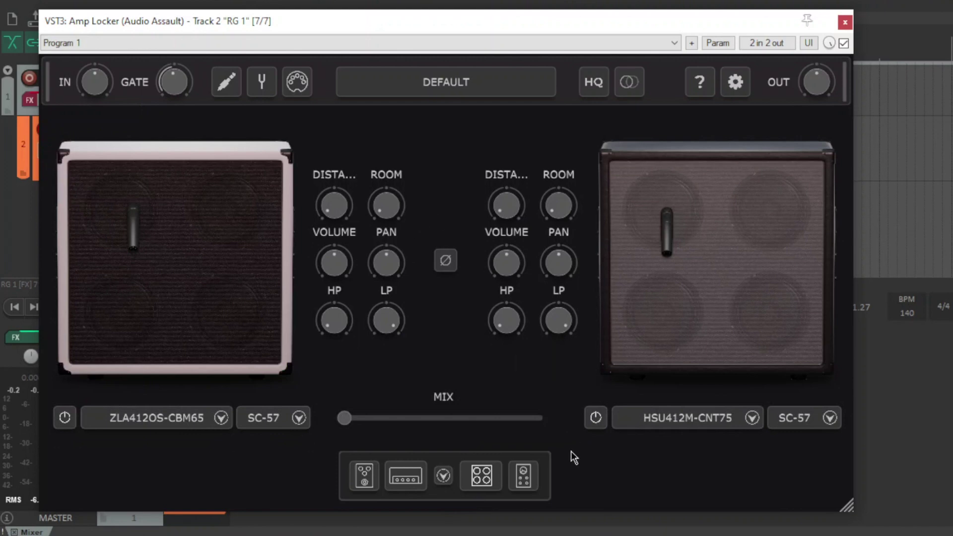
click(524, 481)
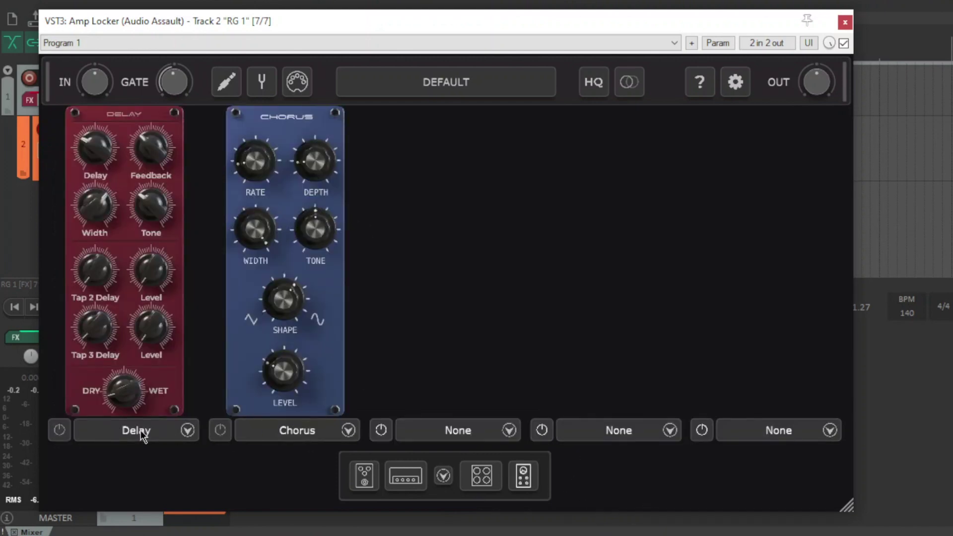
click(393, 477)
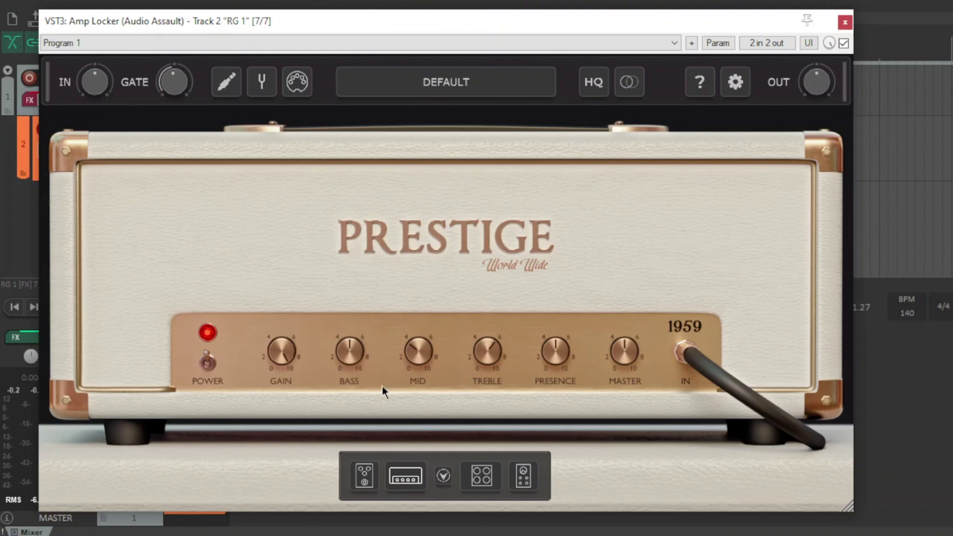
Read the Prestige BASS, MID and TREBLE values, then bring up the pedal board
mouse_move(355, 350)
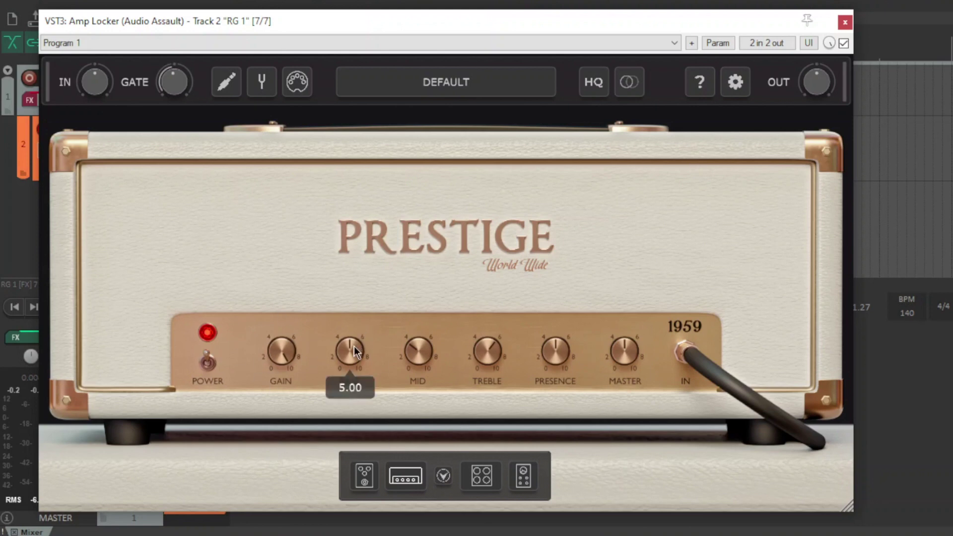
mouse_move(416, 356)
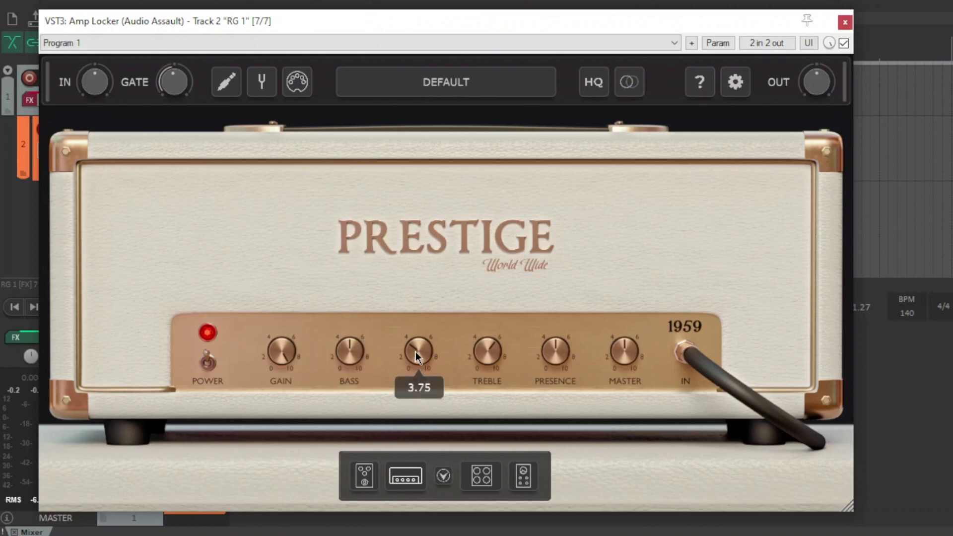
mouse_move(492, 367)
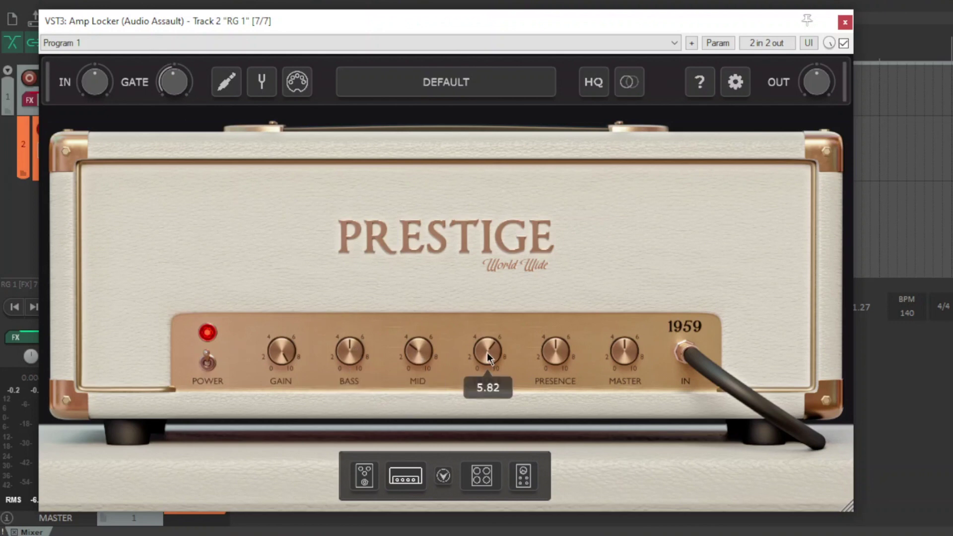
click(368, 470)
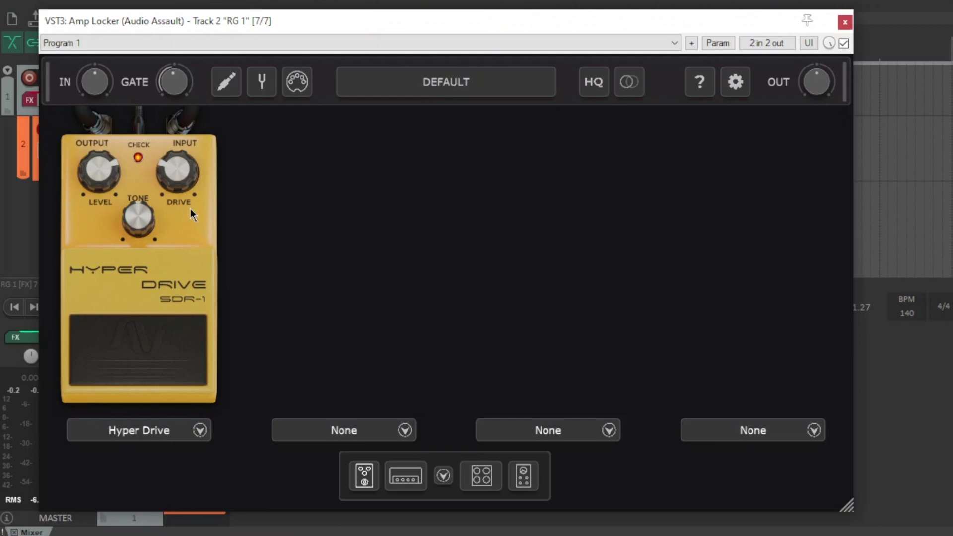
Audition Screamer, DComp, Tremolo TR-1 and Chorus CH-1 in the first pedal slot
click(153, 430)
click(122, 262)
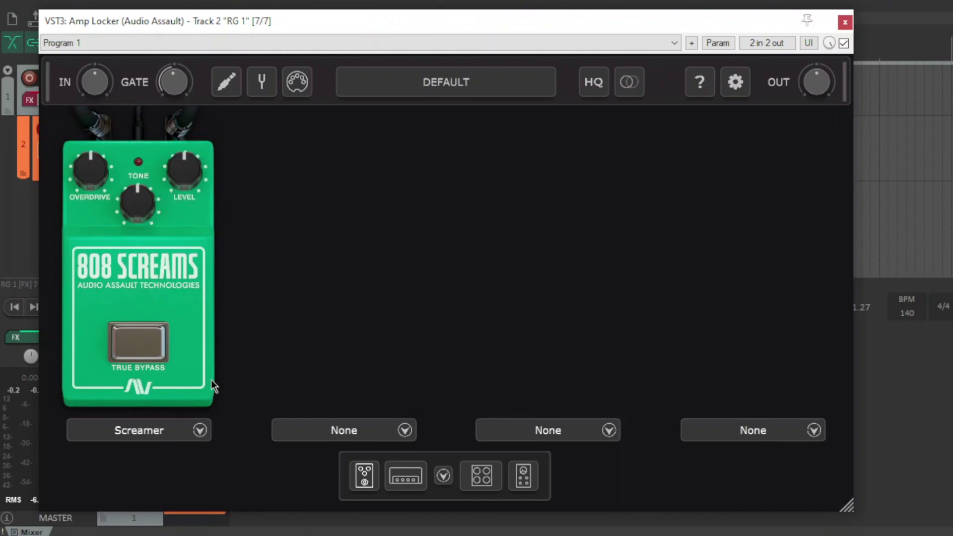
click(156, 429)
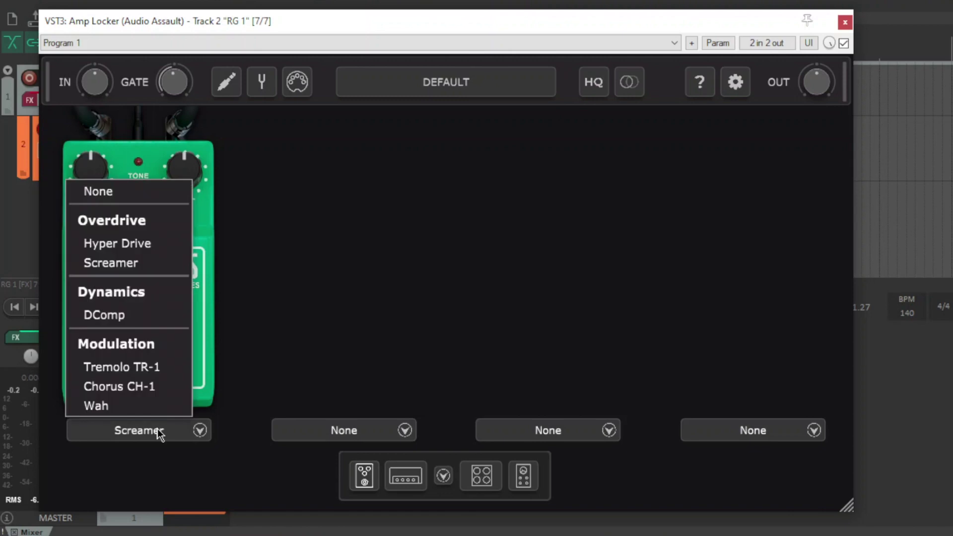
click(124, 313)
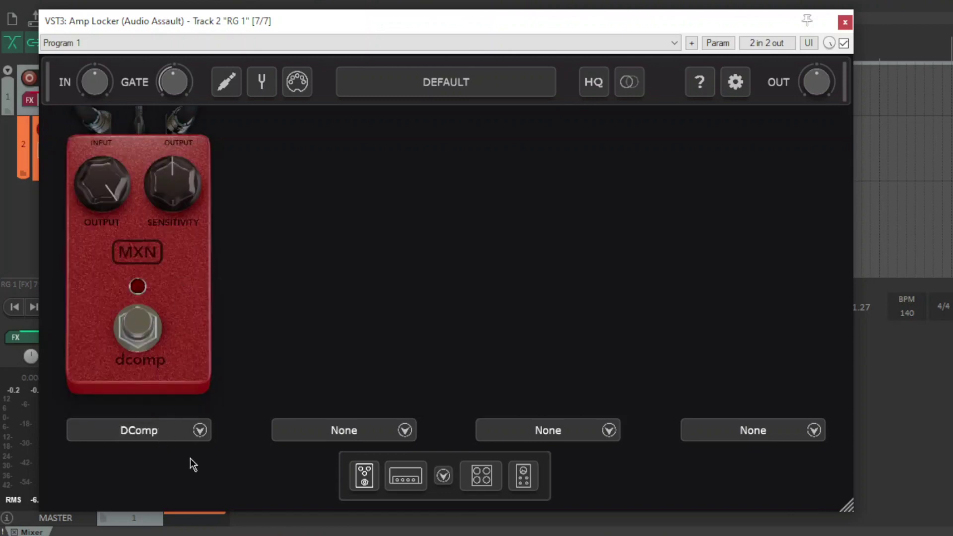
click(155, 430)
click(148, 368)
click(148, 437)
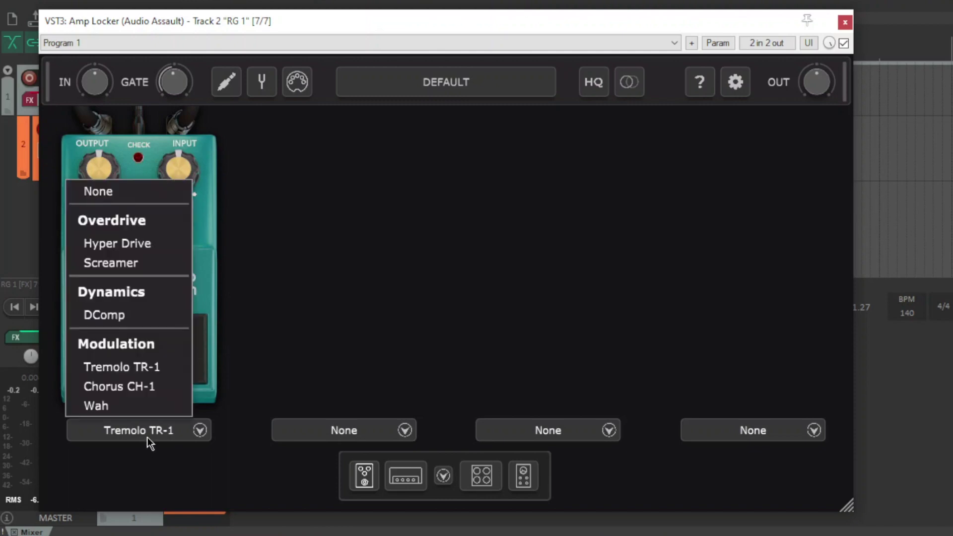
click(141, 394)
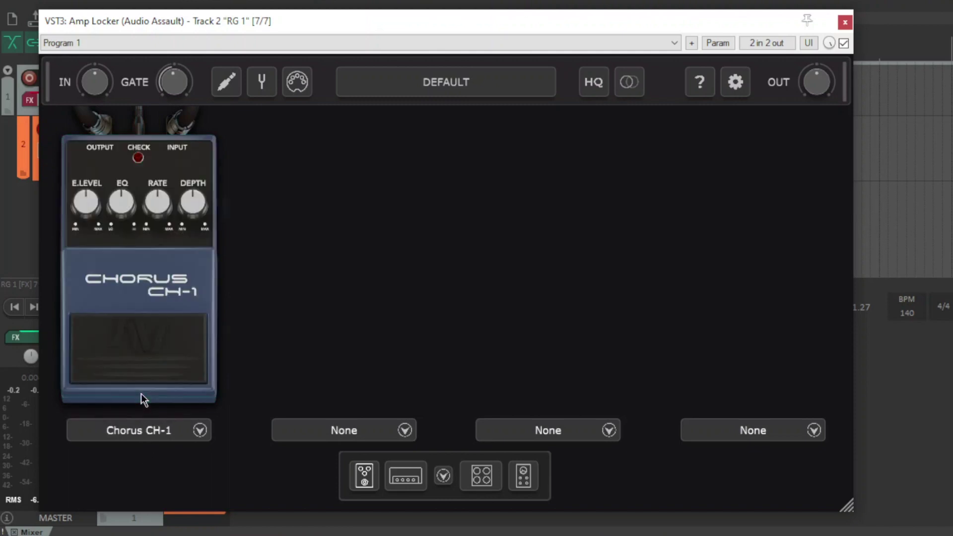
Load the Wah pedal into the first slot and switch it on
click(152, 436)
click(99, 408)
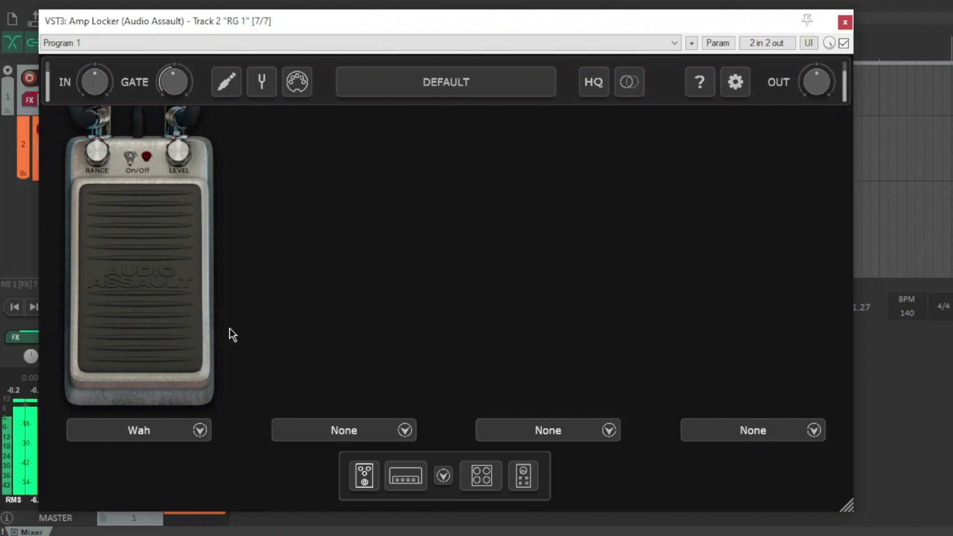
click(130, 157)
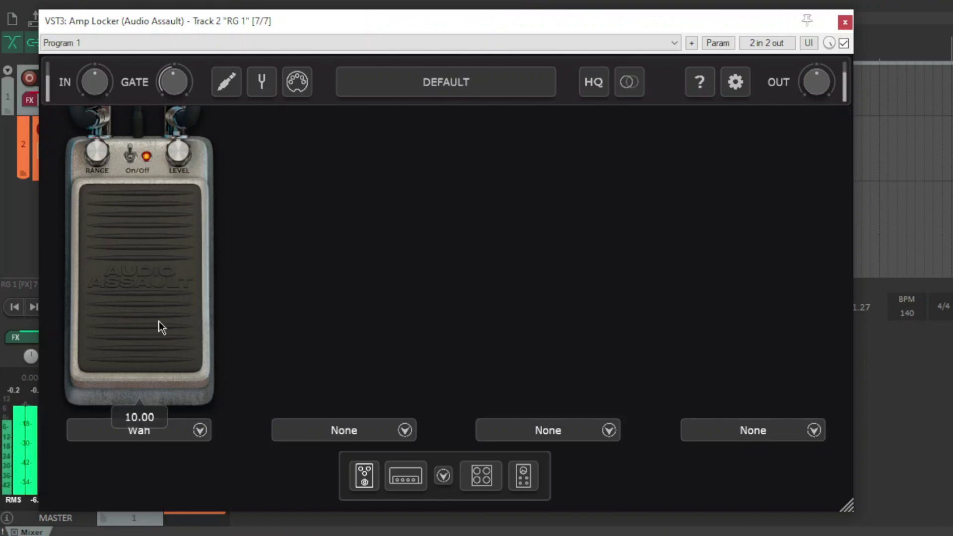
Rock the Wah treadle forward and back through its full range, ending at 0.00
drag(159, 321, 119, 169)
mouse_move(96, 151)
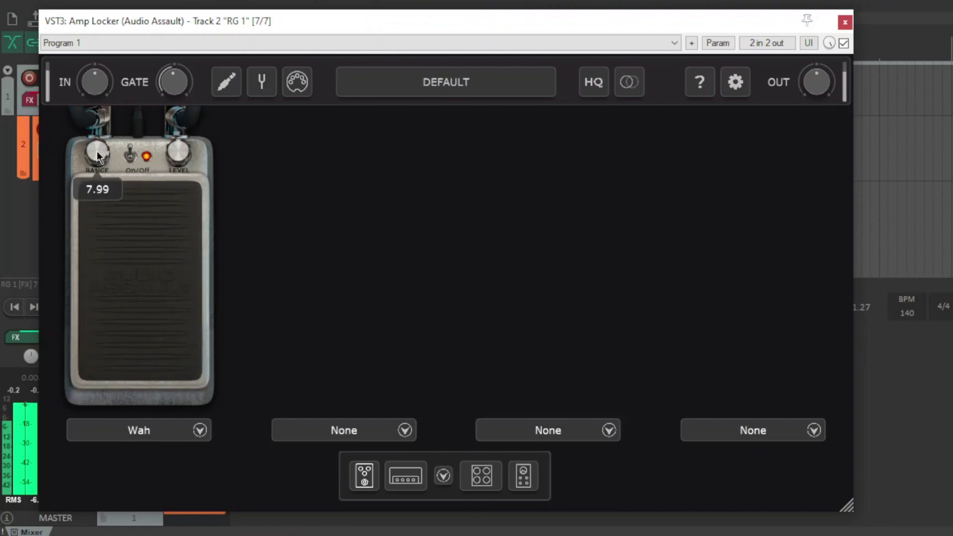
mouse_move(104, 209)
mouse_down()
mouse_move(98, 372)
mouse_move(166, 192)
mouse_move(174, 406)
mouse_move(177, 233)
mouse_move(162, 362)
mouse_move(111, 202)
mouse_up()
drag(97, 153, 95, 114)
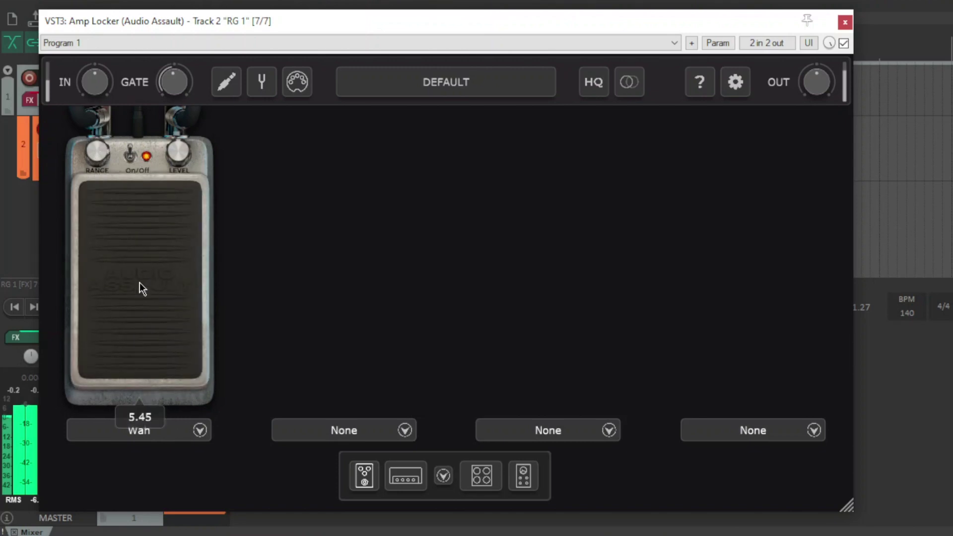
drag(140, 282, 182, 407)
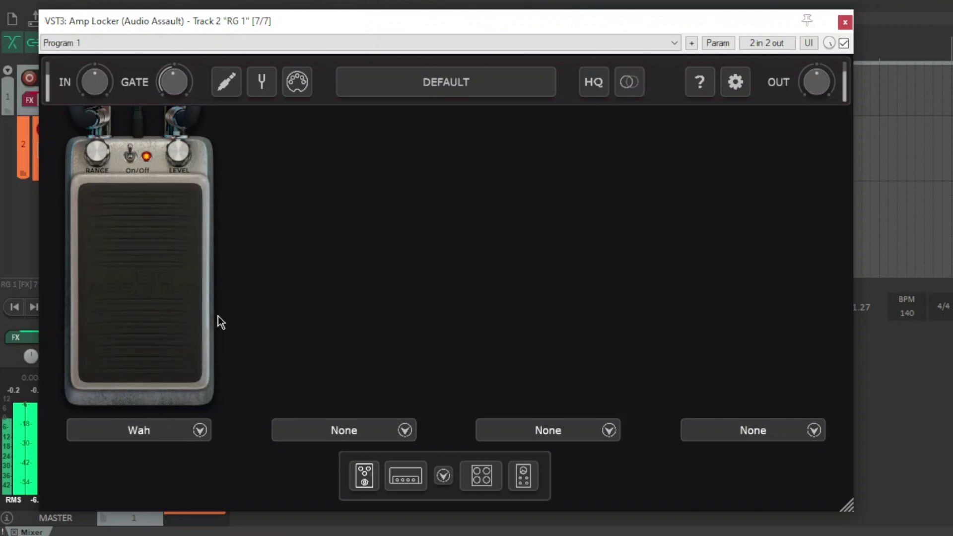
drag(196, 343, 166, 369)
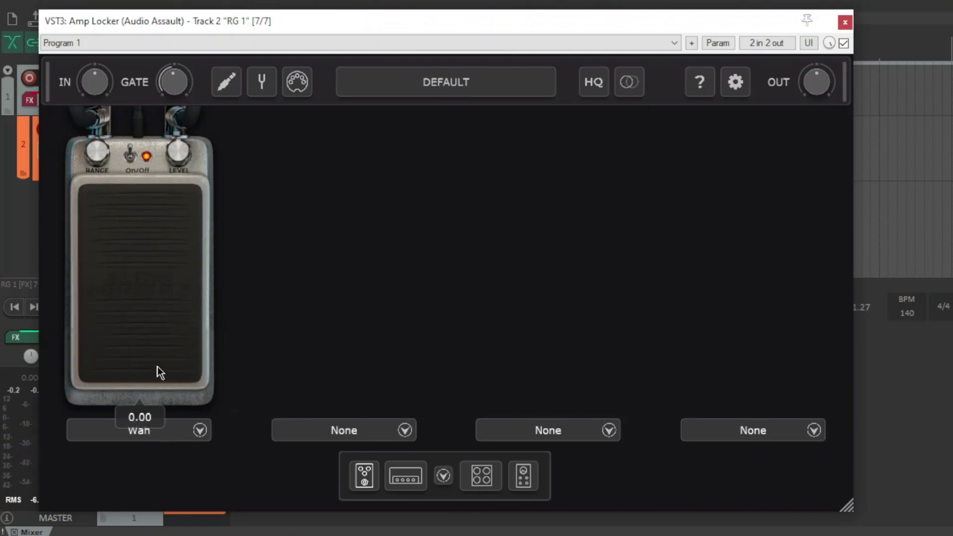
click(346, 432)
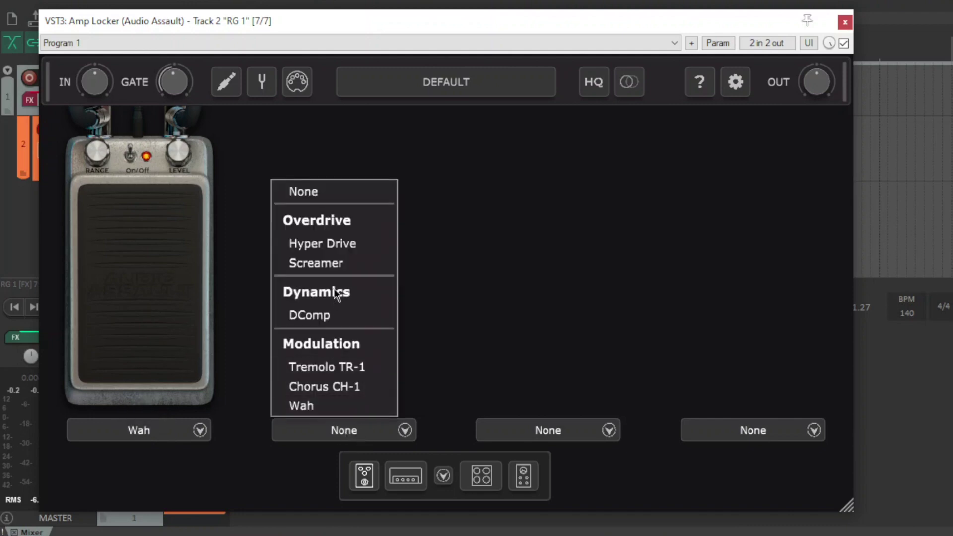
Load Hyper Drive in slot 2 with output raised and drive lowered; rock the wah to about 6
click(338, 243)
drag(306, 170, 307, 151)
drag(383, 171, 383, 209)
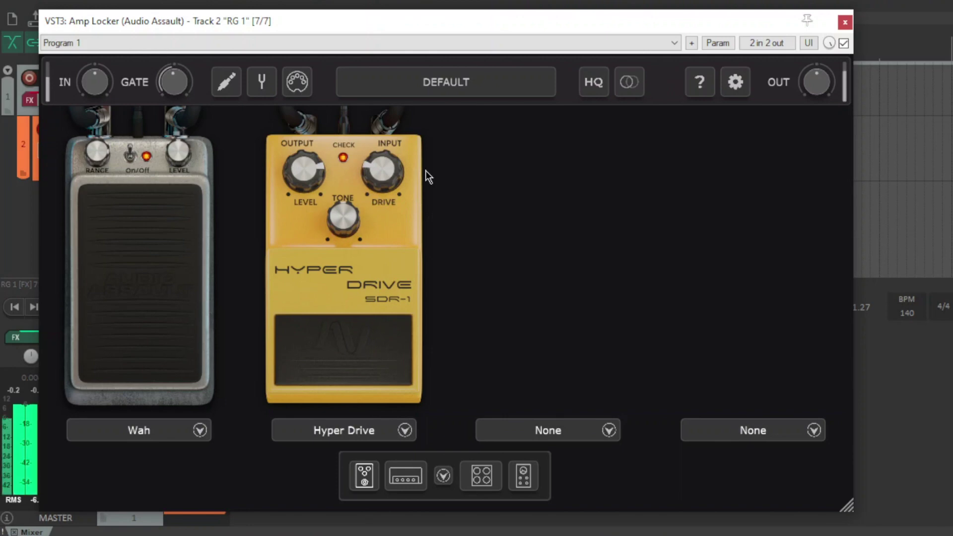
mouse_move(133, 302)
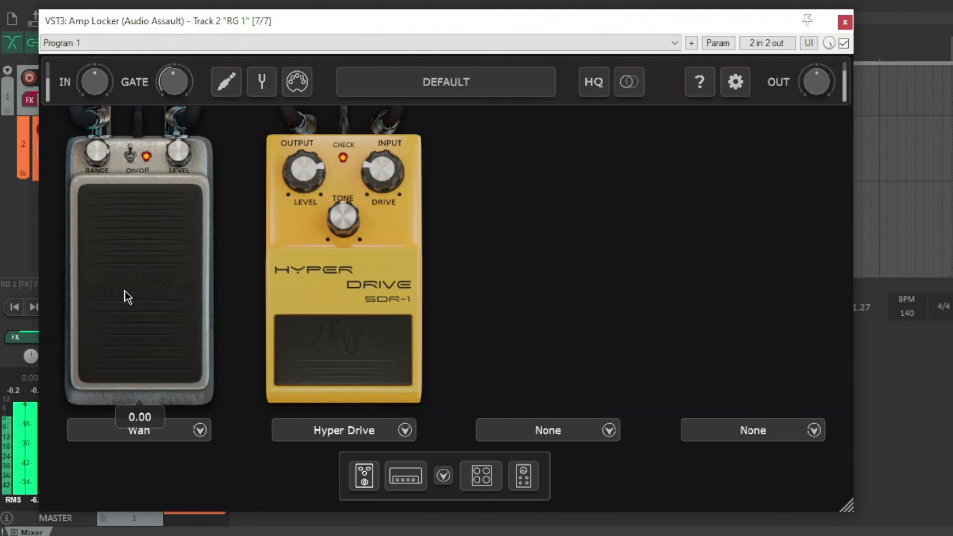
drag(159, 315, 145, 167)
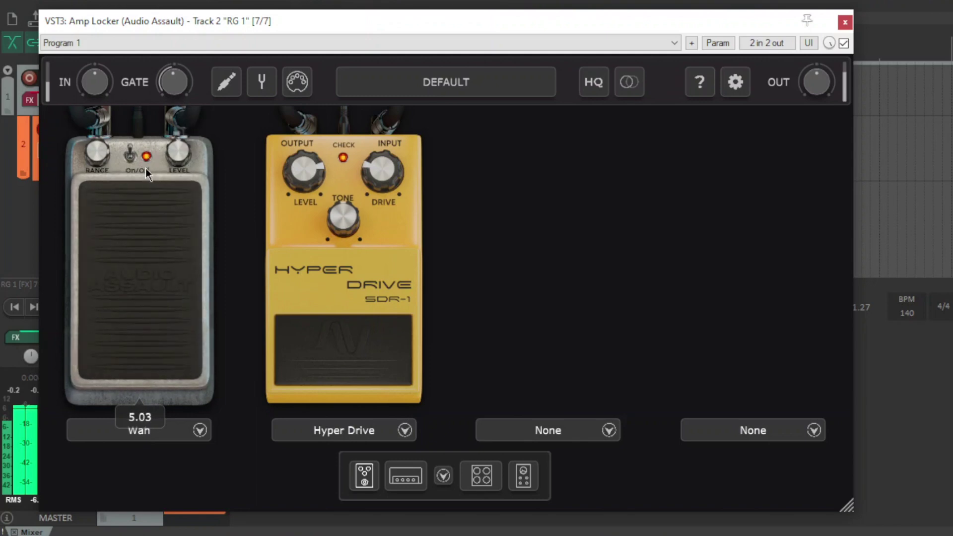
Add Chorus CH-1 in slot 3, switch the wah off, and set chorus E.LEVEL to 3.87
click(553, 437)
click(529, 386)
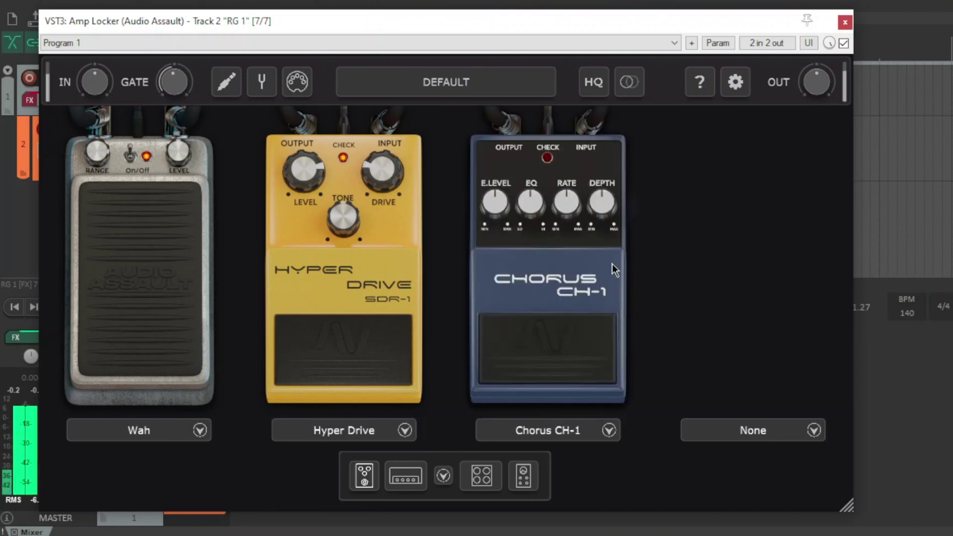
click(514, 351)
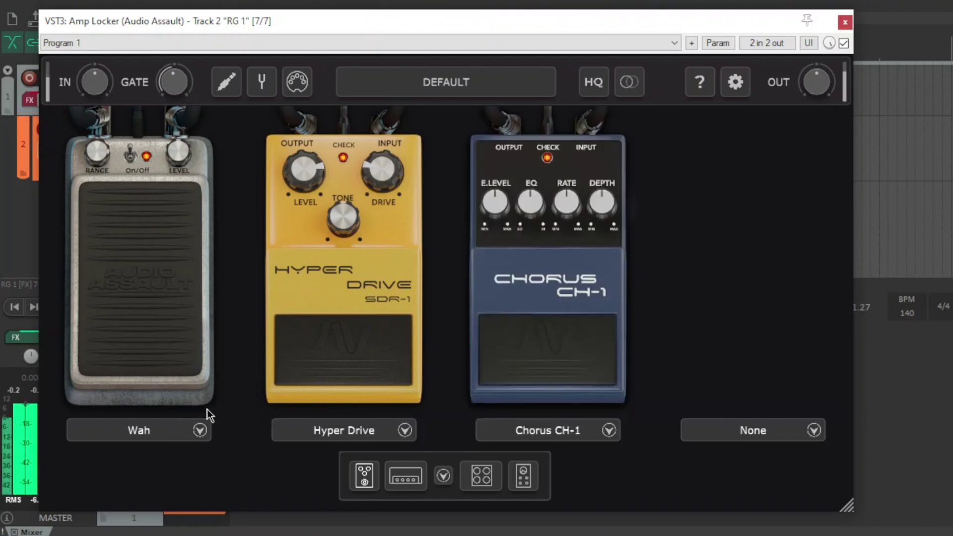
click(130, 156)
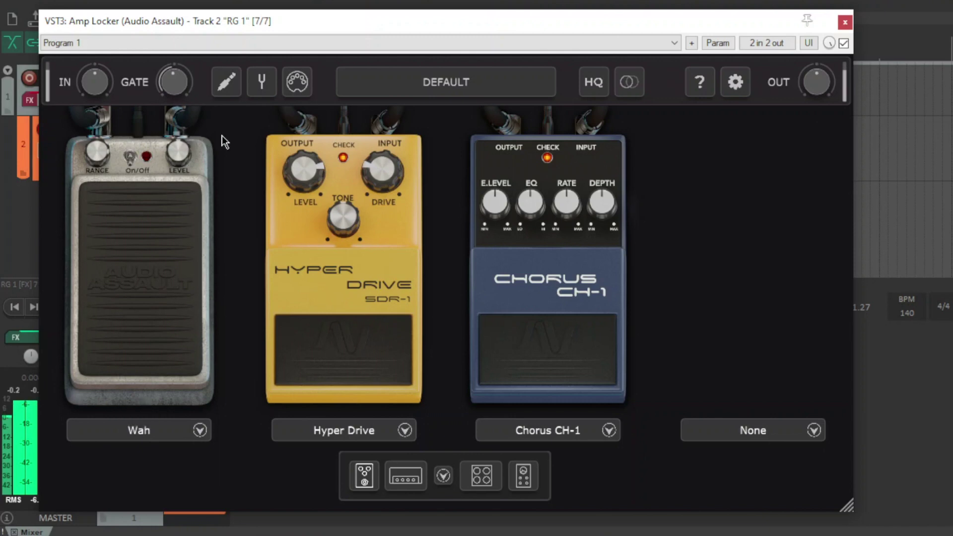
mouse_move(494, 203)
mouse_down()
mouse_move(496, 233)
mouse_move(489, 211)
mouse_up()
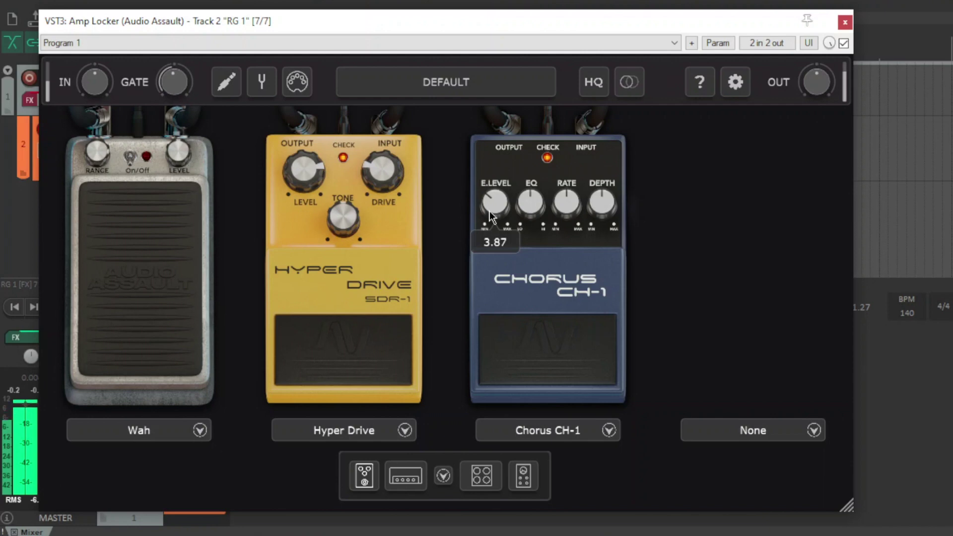
click(595, 344)
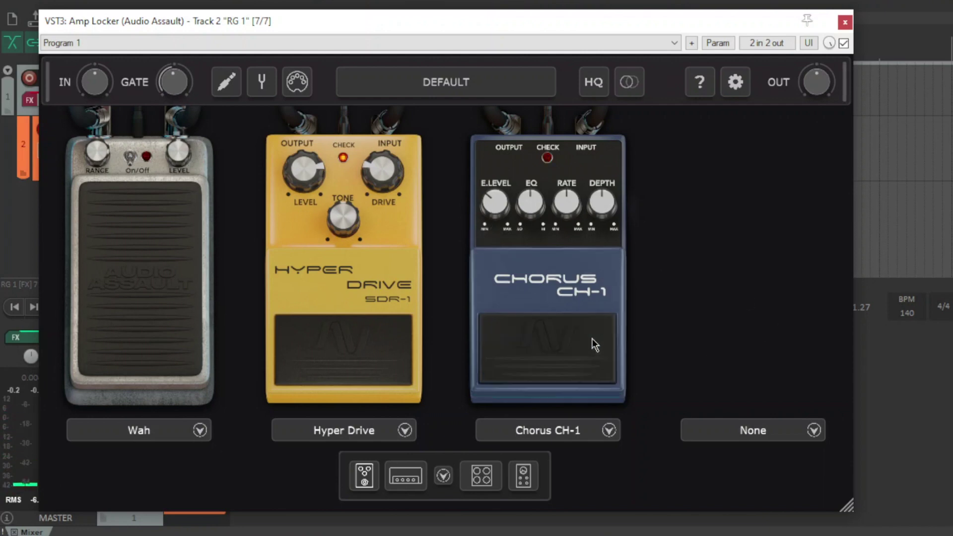
click(761, 428)
Load Tremolo TR-1 into slot 4, switch it on and raise its DEPTH
click(732, 366)
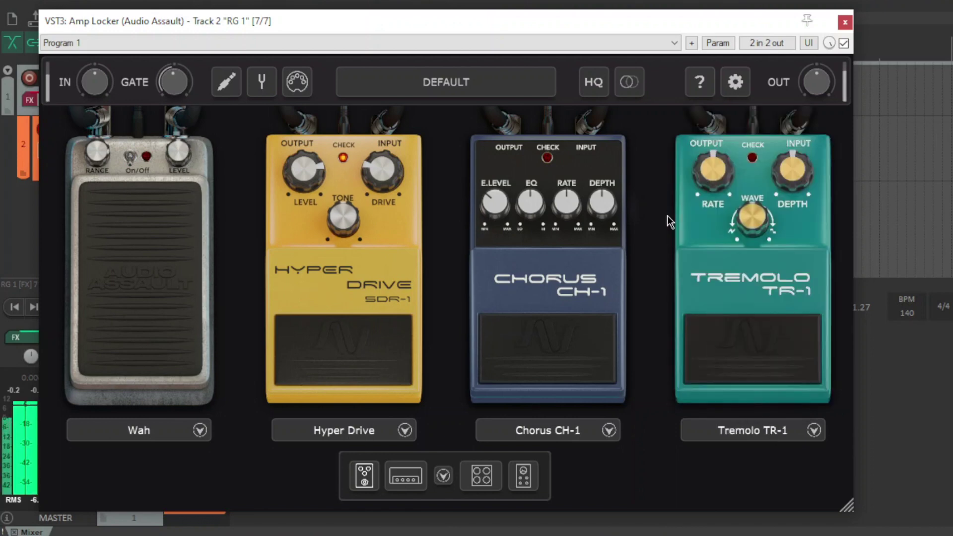
click(765, 349)
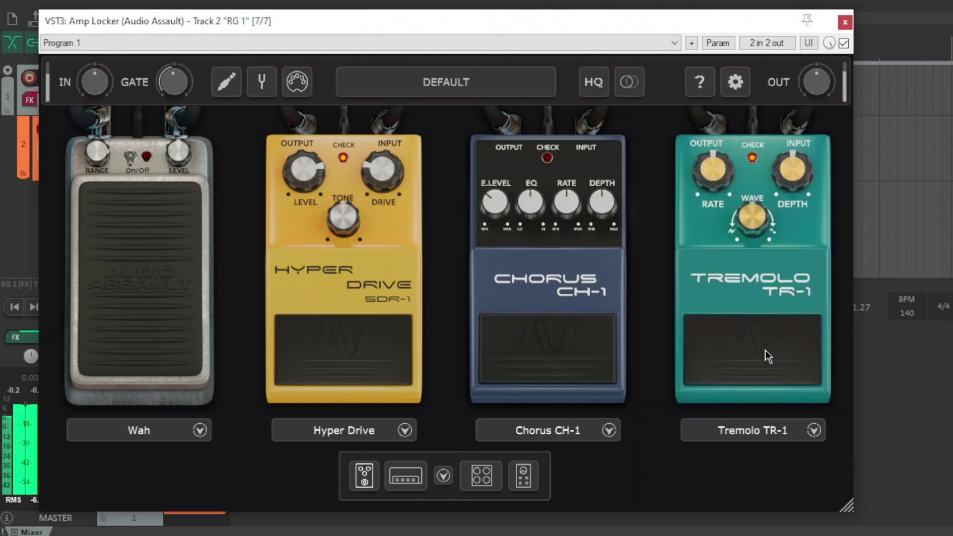
drag(795, 176, 797, 159)
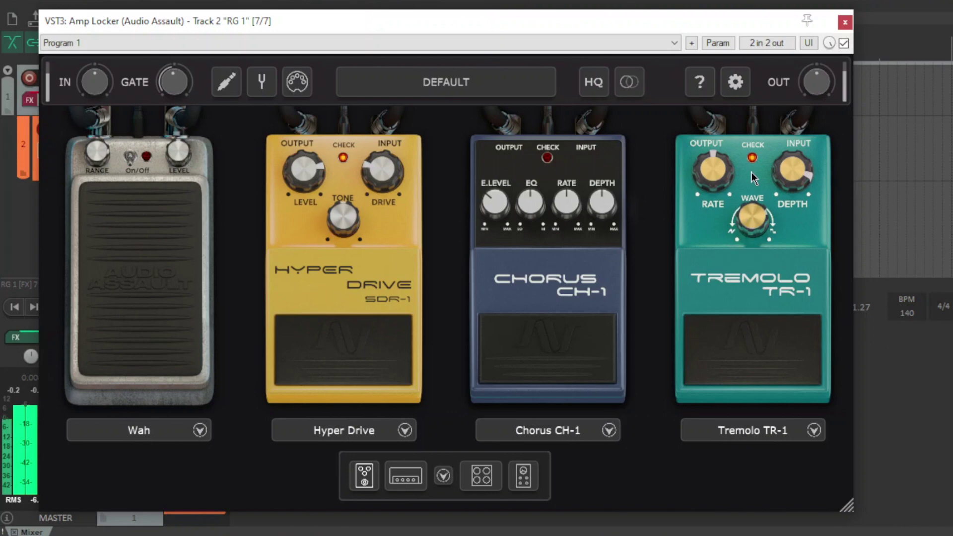
mouse_move(725, 175)
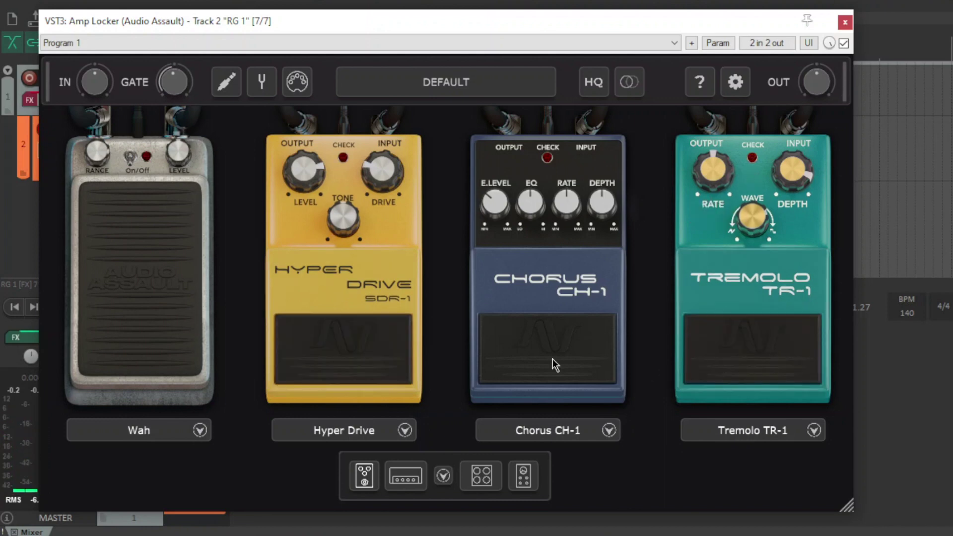
click(447, 476)
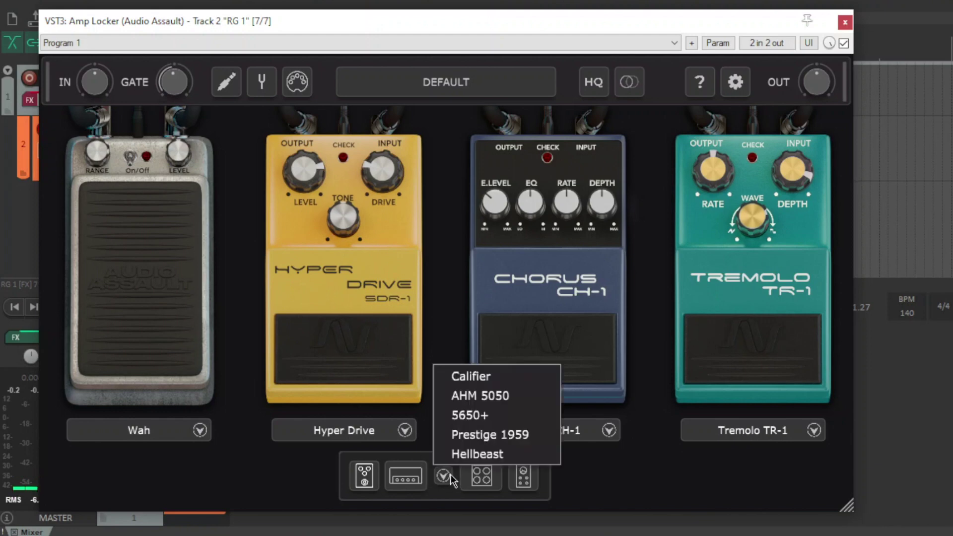
click(663, 498)
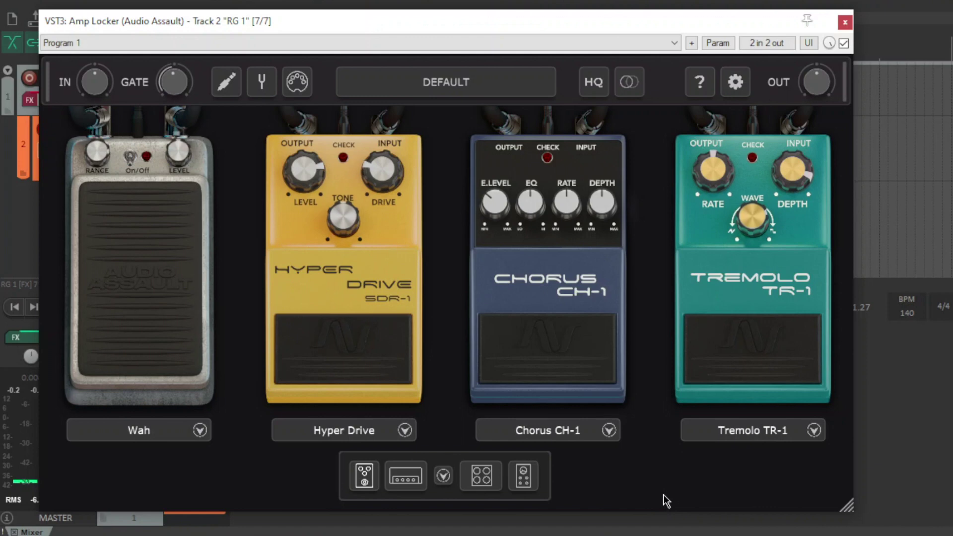
Switch the Hyper Drive pedal on, checking the cabinet page before and after
click(481, 476)
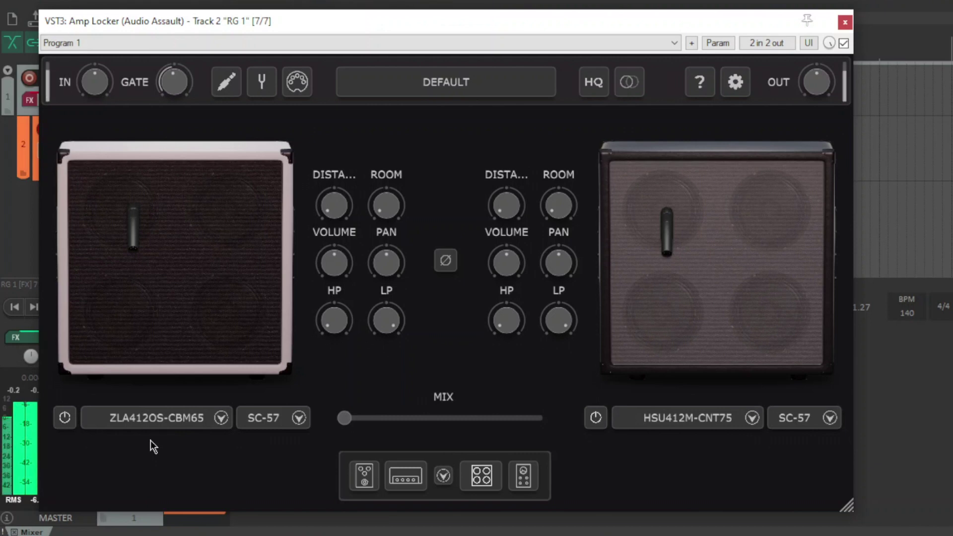
click(375, 482)
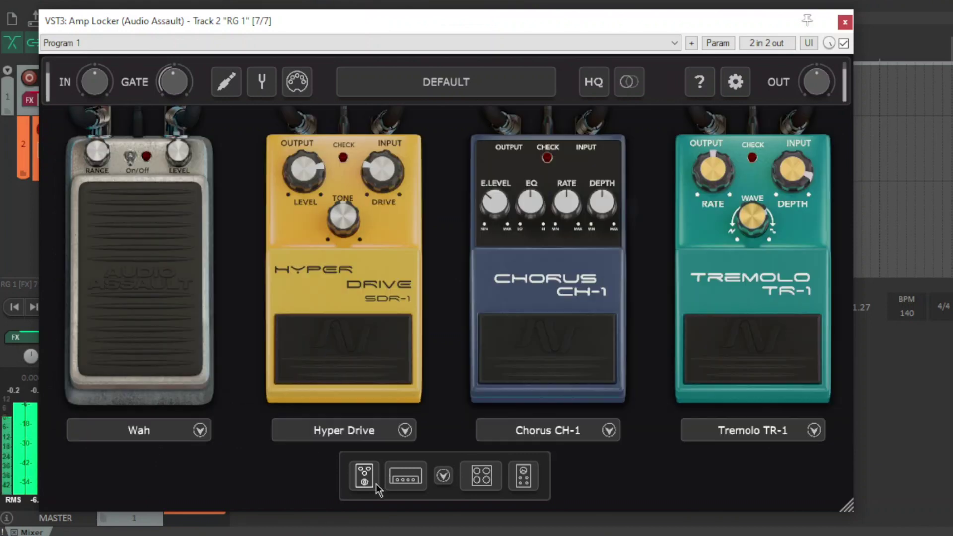
click(354, 348)
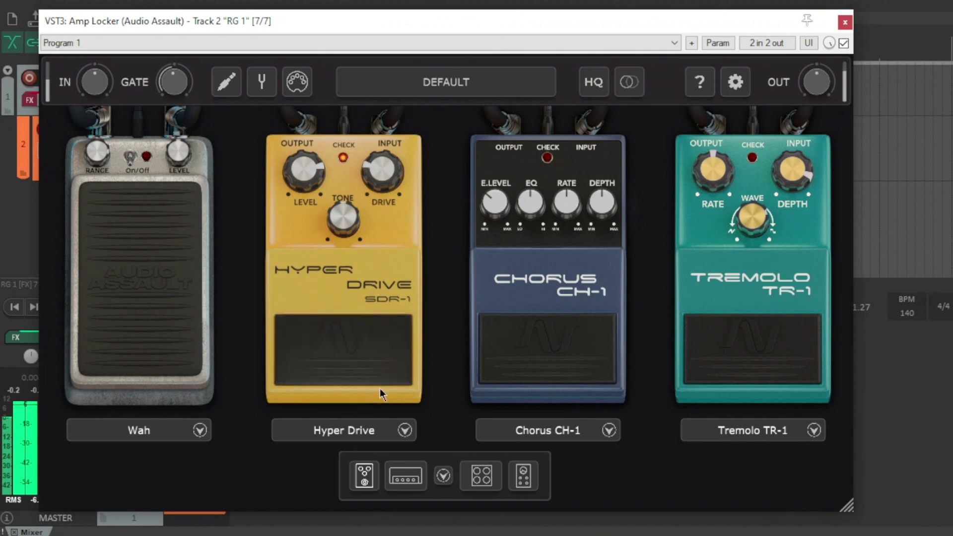
click(482, 477)
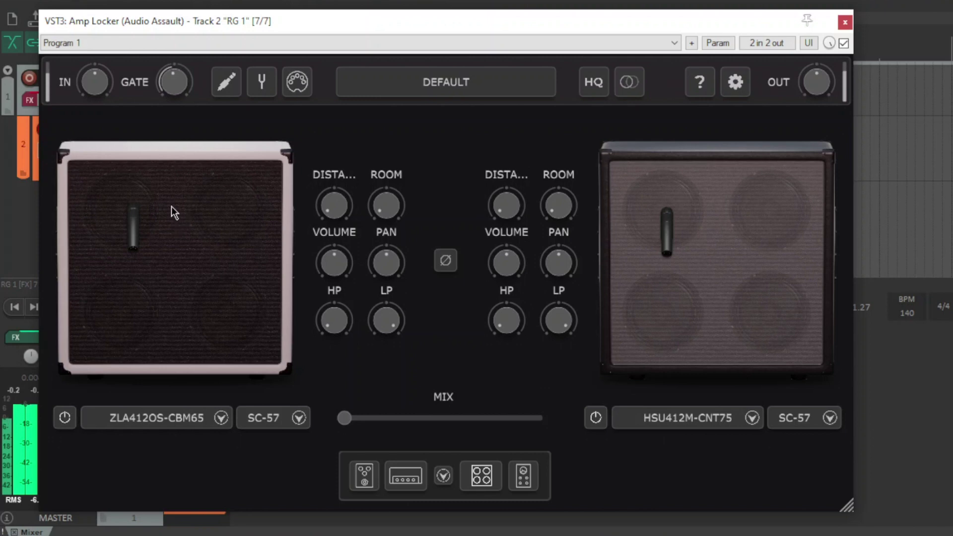
Drag the left ZLA412OS-CBM65 cabinet's microphone down, right, then up toward the speaker
drag(137, 218, 139, 286)
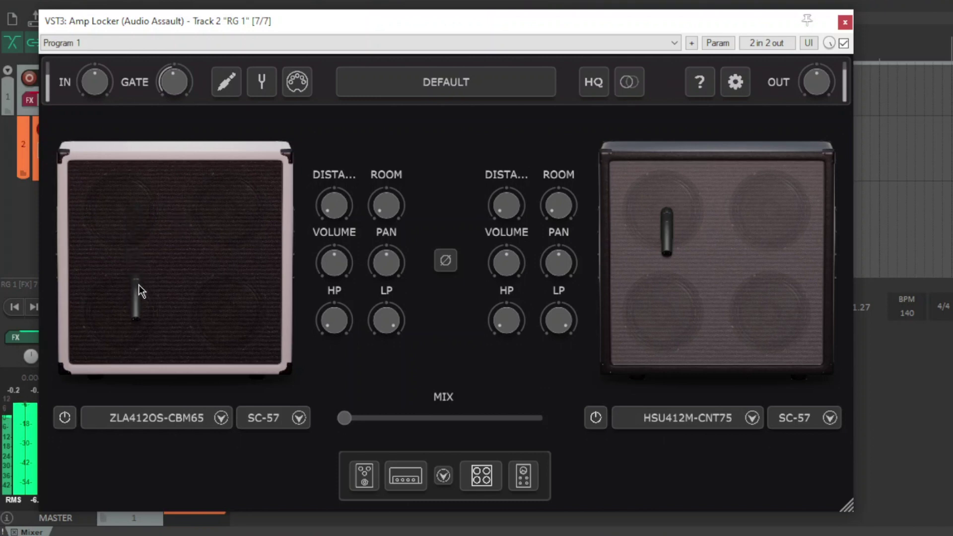
drag(149, 284, 216, 305)
drag(217, 304, 233, 216)
click(169, 421)
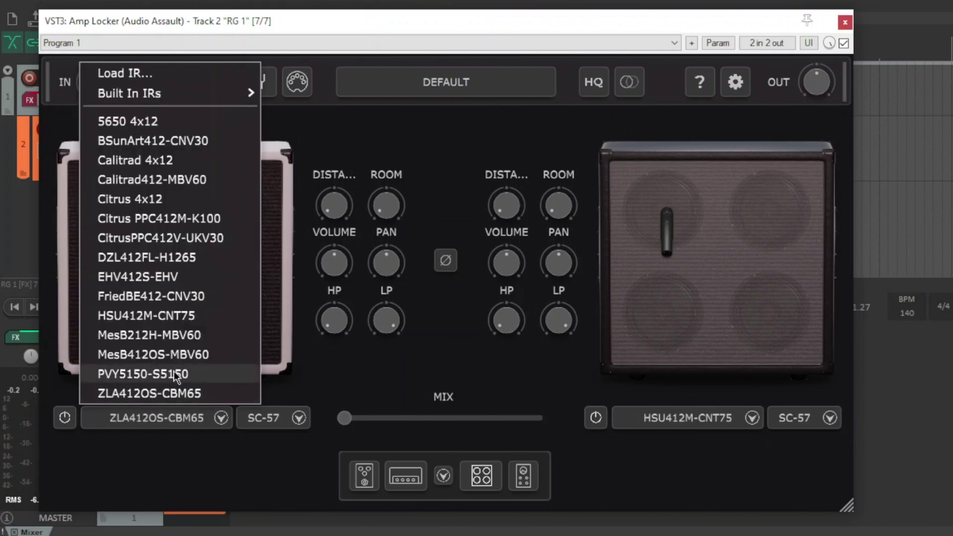
Try the SC-421 and then the SC-414 microphone on the left Calitrad 4x12 cabinet
key(Escape)
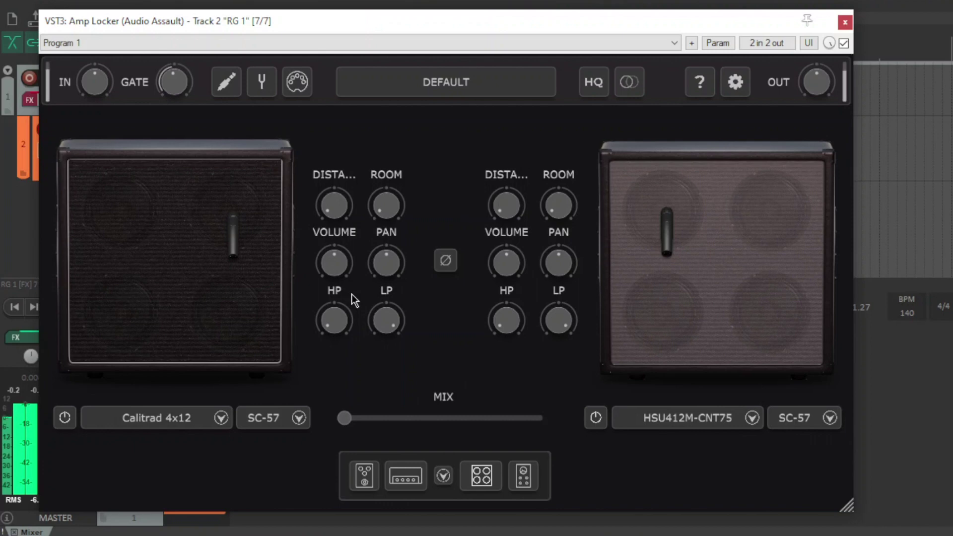
click(202, 417)
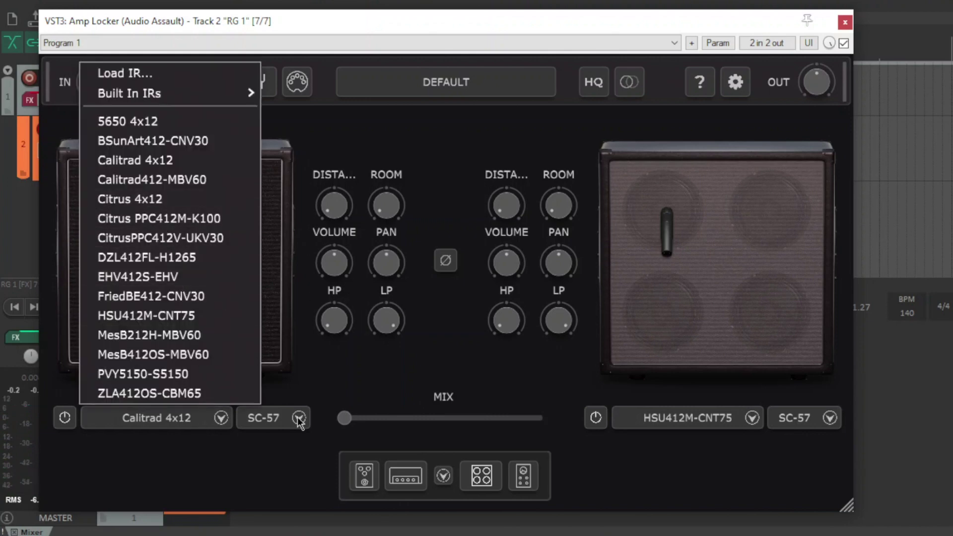
click(331, 392)
click(298, 417)
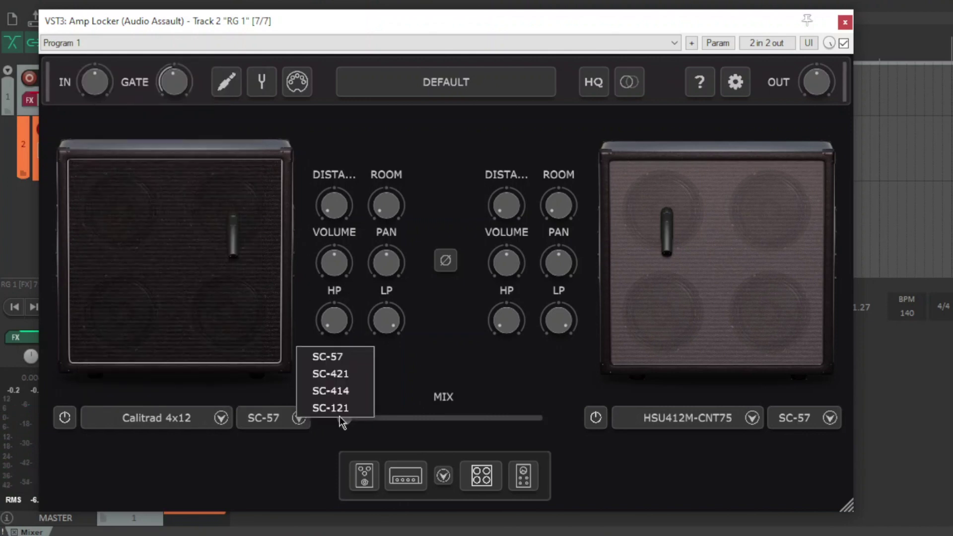
click(351, 374)
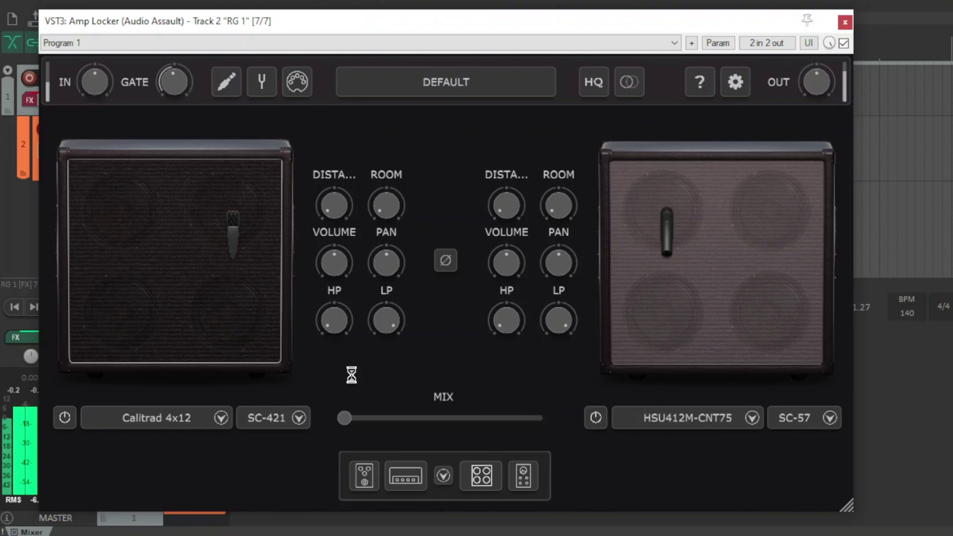
click(299, 418)
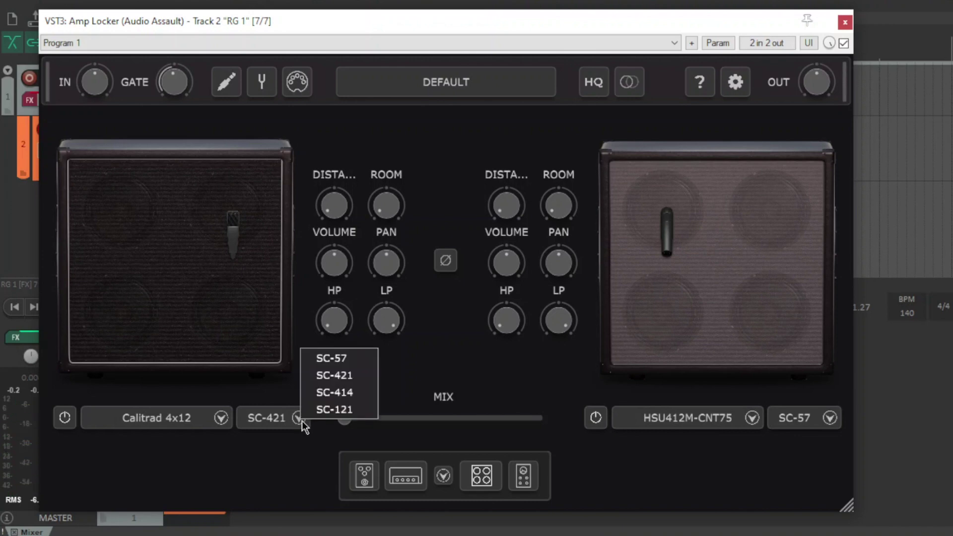
click(355, 393)
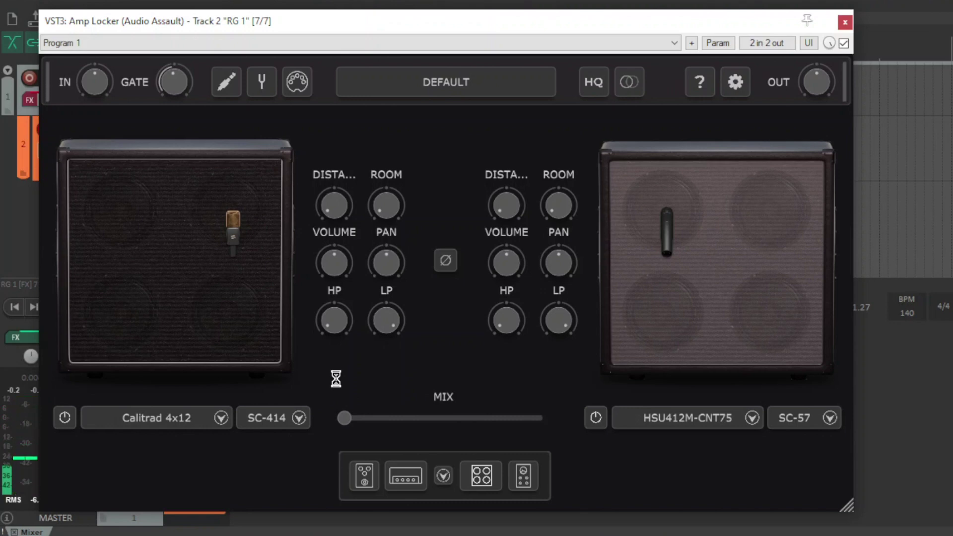
Settle on the SC-121 mic for the left cabinet, then load the Citrus 4x12 cabinet
click(300, 417)
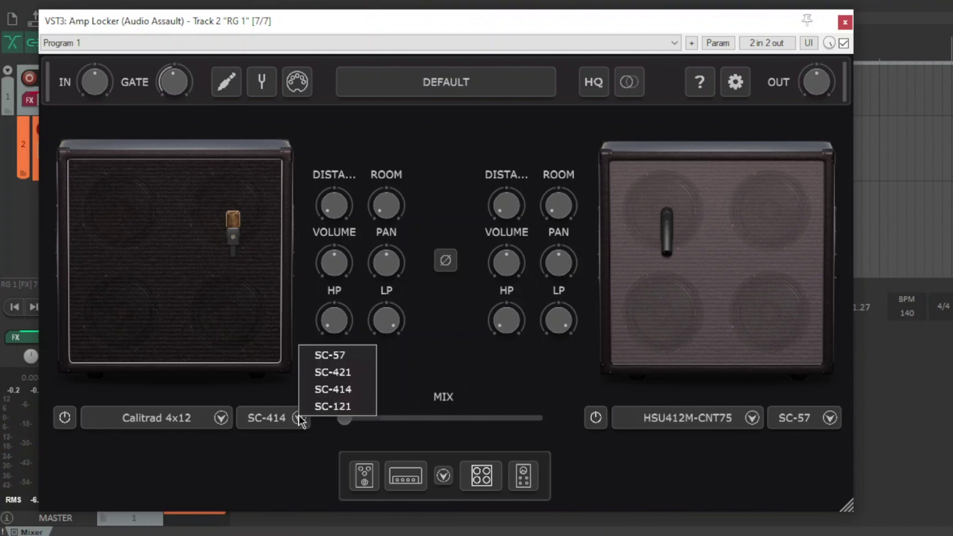
click(322, 407)
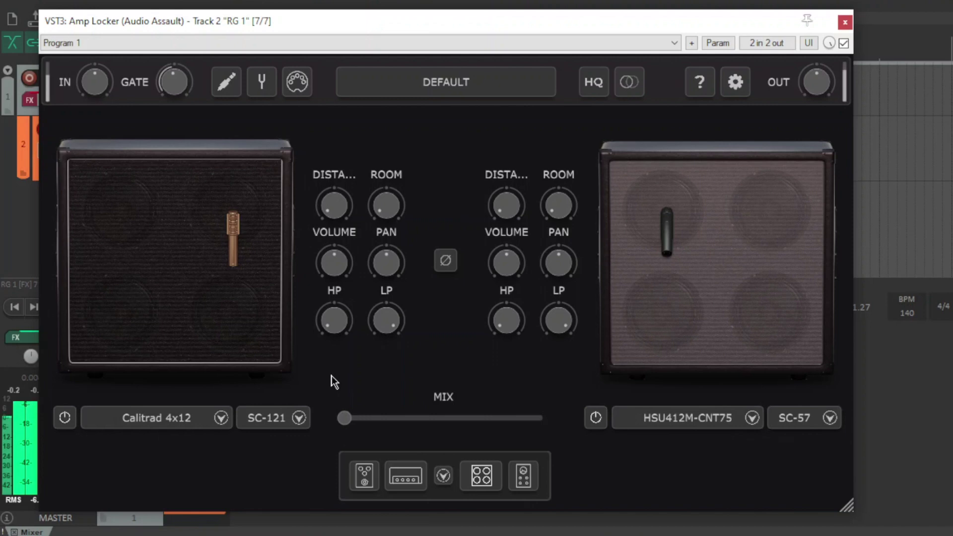
click(221, 417)
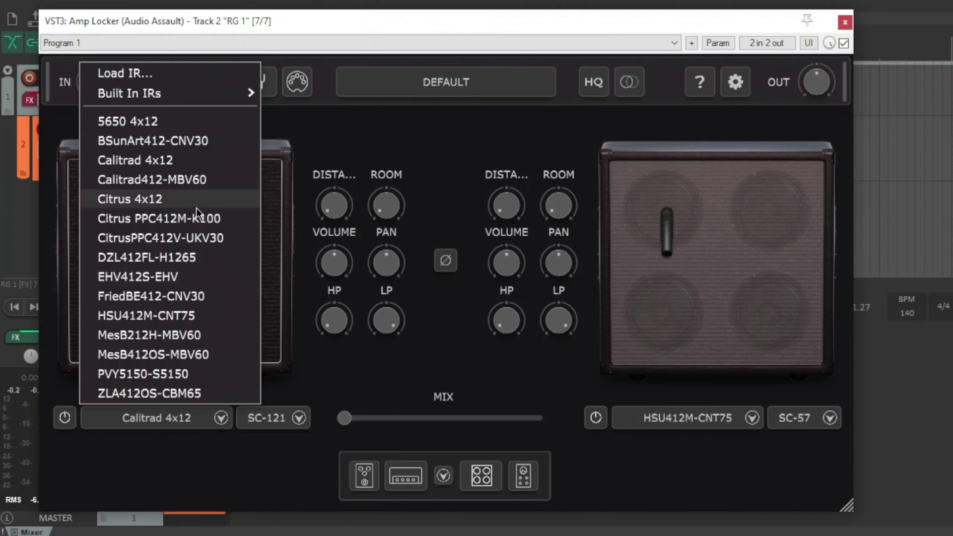
click(145, 201)
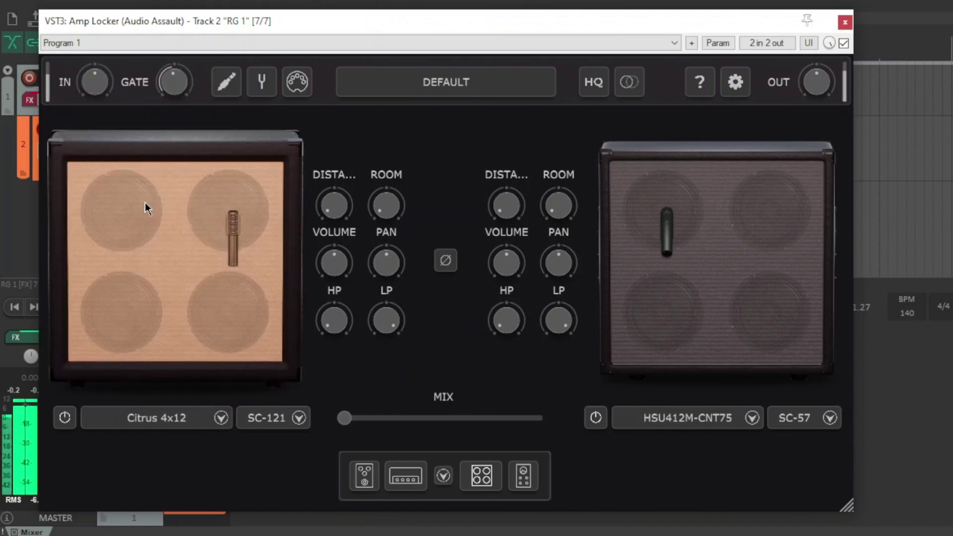
Switch the left cabinet's mic to SC-57 and move it left across the Citrus speaker
click(298, 418)
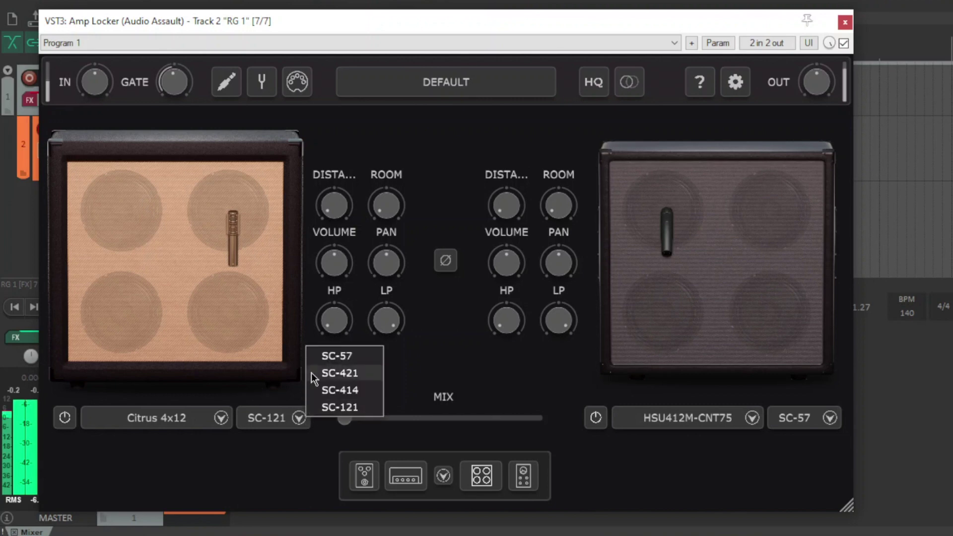
click(336, 357)
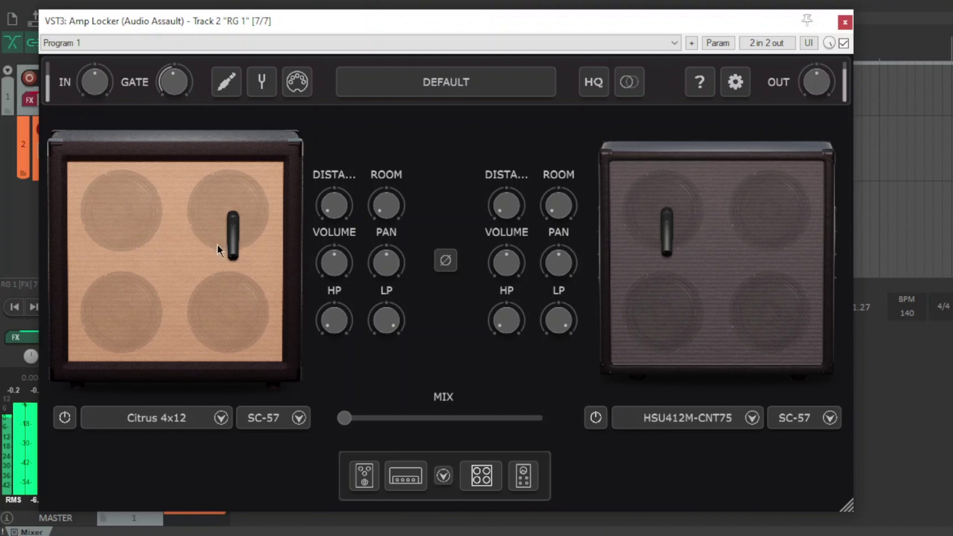
drag(231, 224, 210, 223)
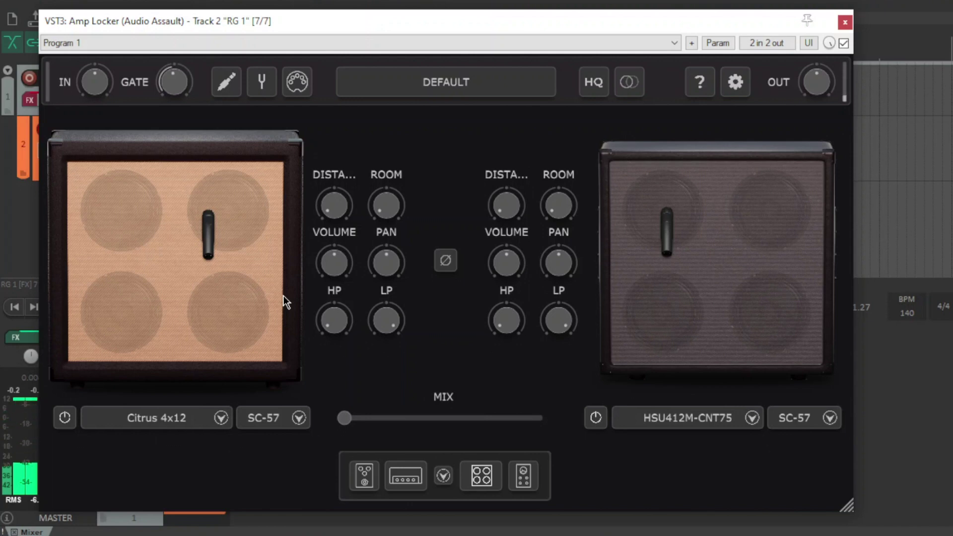
Replace the left cabinet with the DZL412FL-H1265
click(222, 419)
click(183, 258)
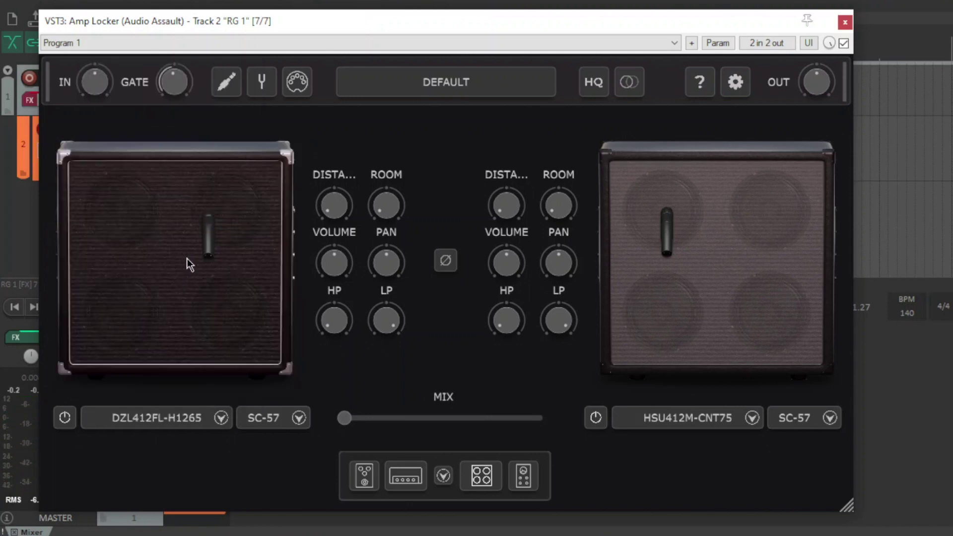
mouse_move(333, 262)
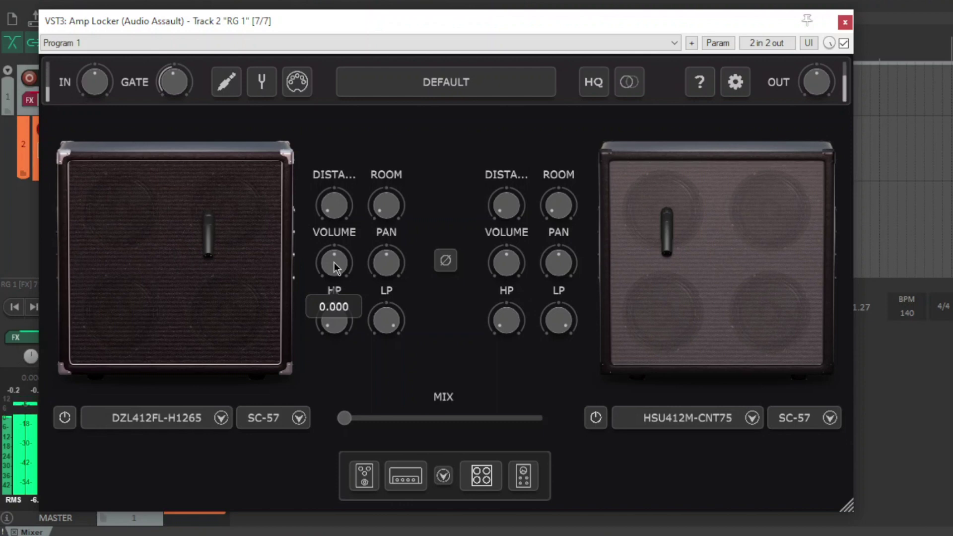
click(444, 480)
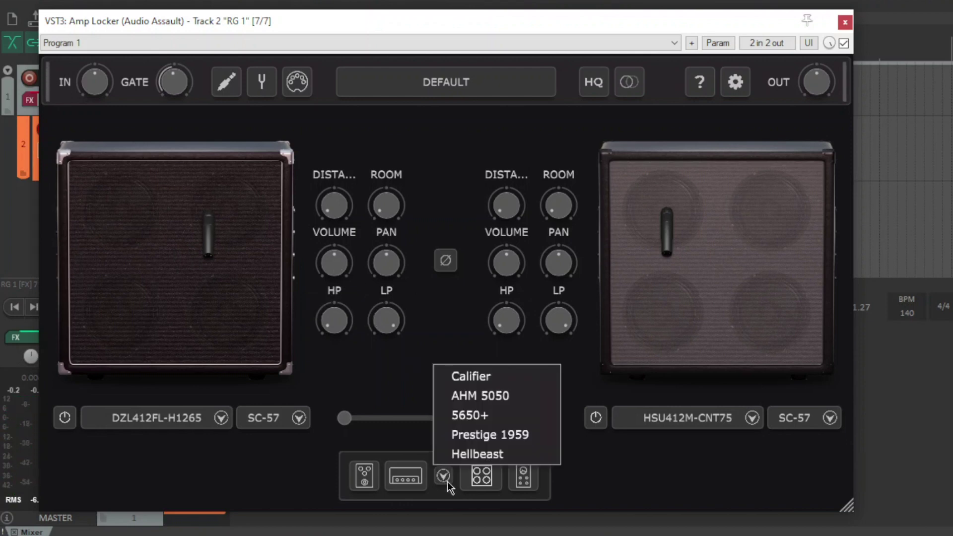
Load the Hellbeast amp head, raising gain near maximum and cutting low toward minimum
click(532, 454)
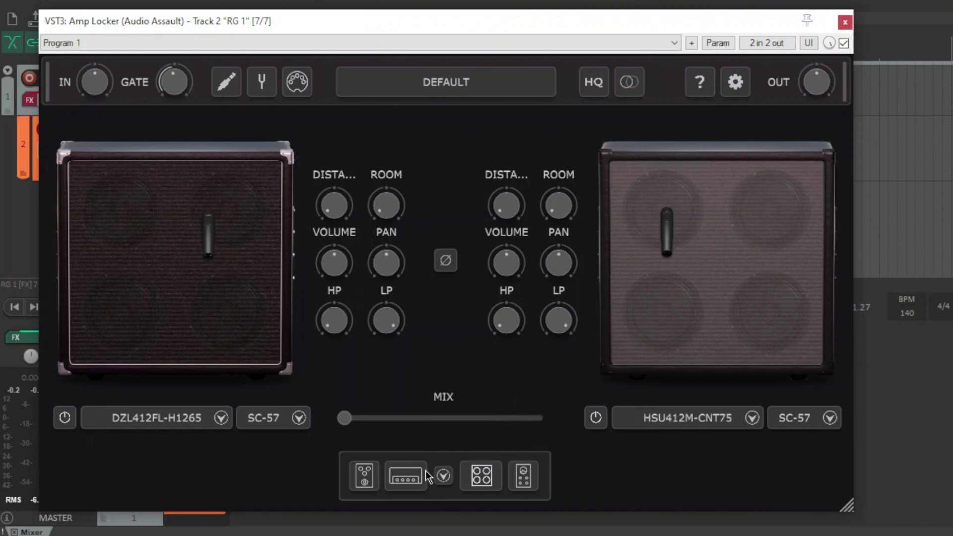
click(406, 472)
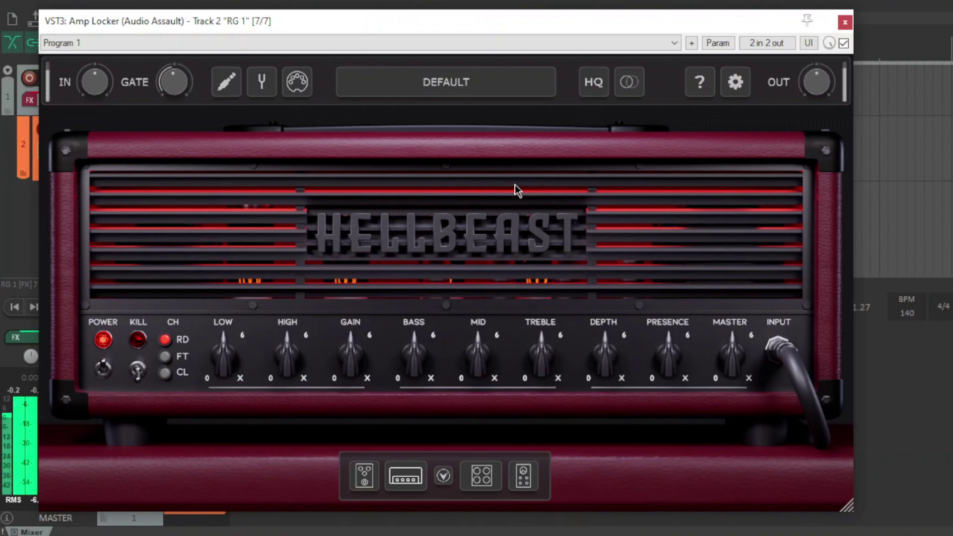
drag(350, 354, 309, 331)
drag(224, 354, 228, 284)
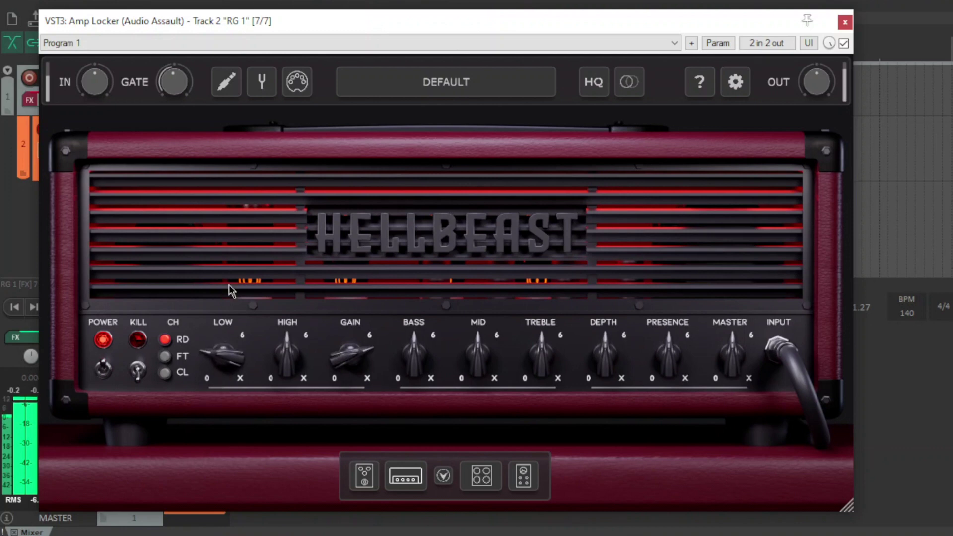
Set Hellbeast bass to about 4.58, mid 3.94, depth 5.84 and presence 5.74, then show the cabinets
drag(406, 356, 406, 350)
drag(479, 354, 479, 368)
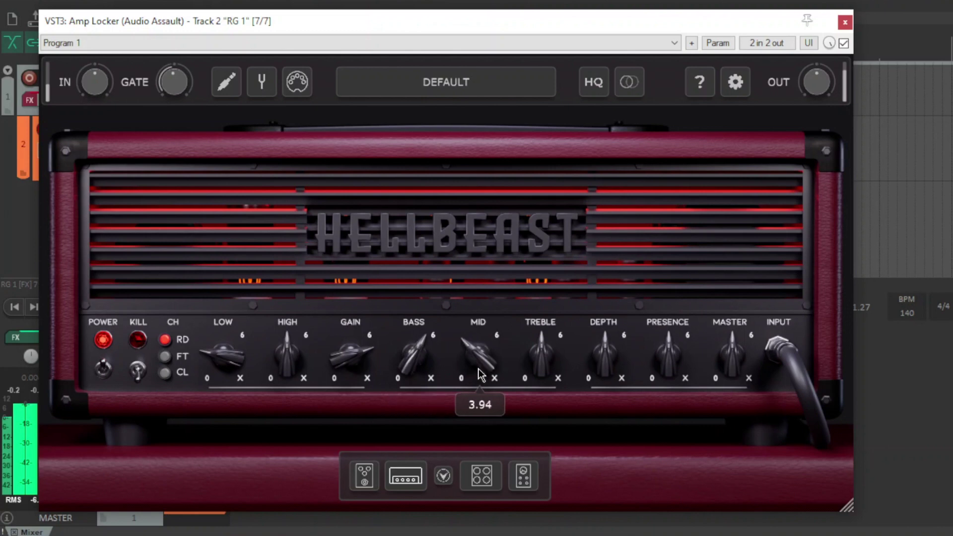
drag(607, 357, 617, 328)
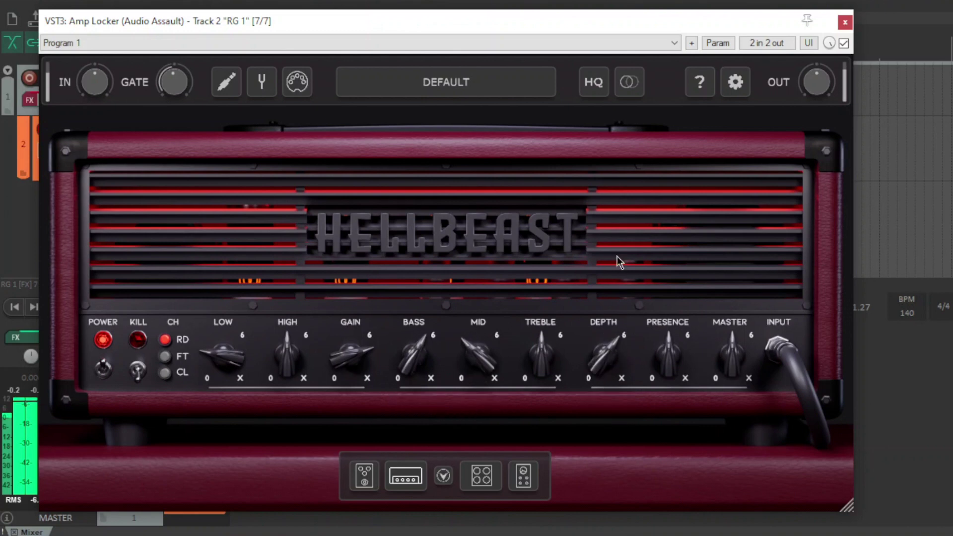
drag(414, 357, 411, 397)
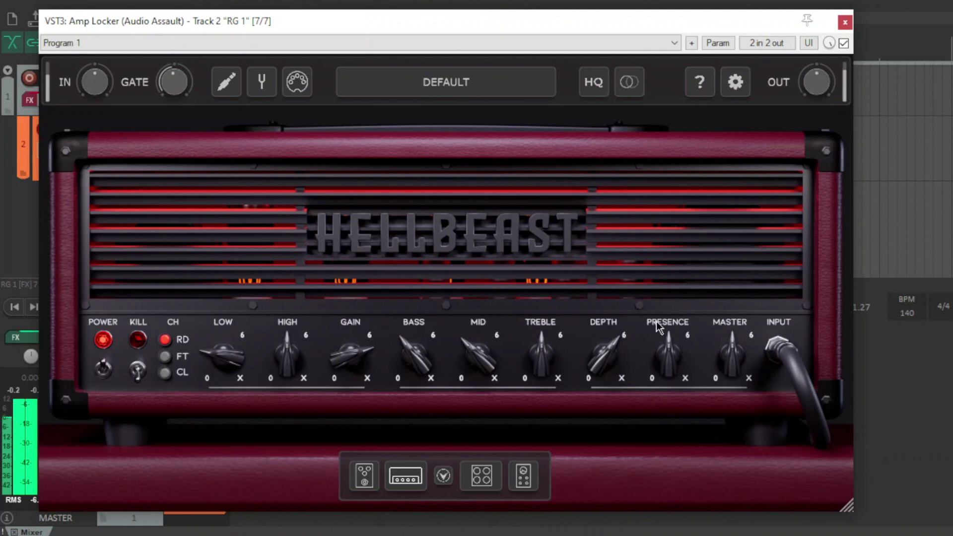
drag(667, 353, 668, 317)
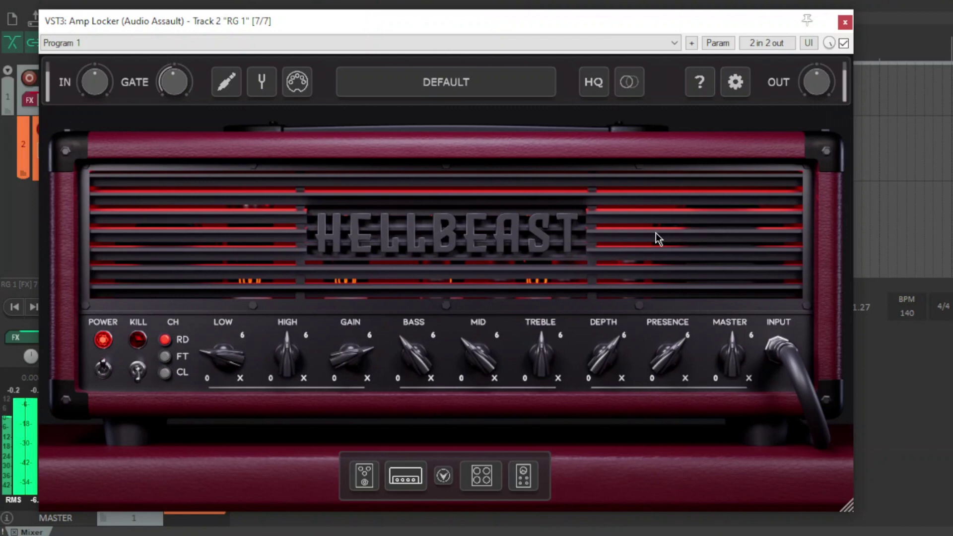
click(481, 475)
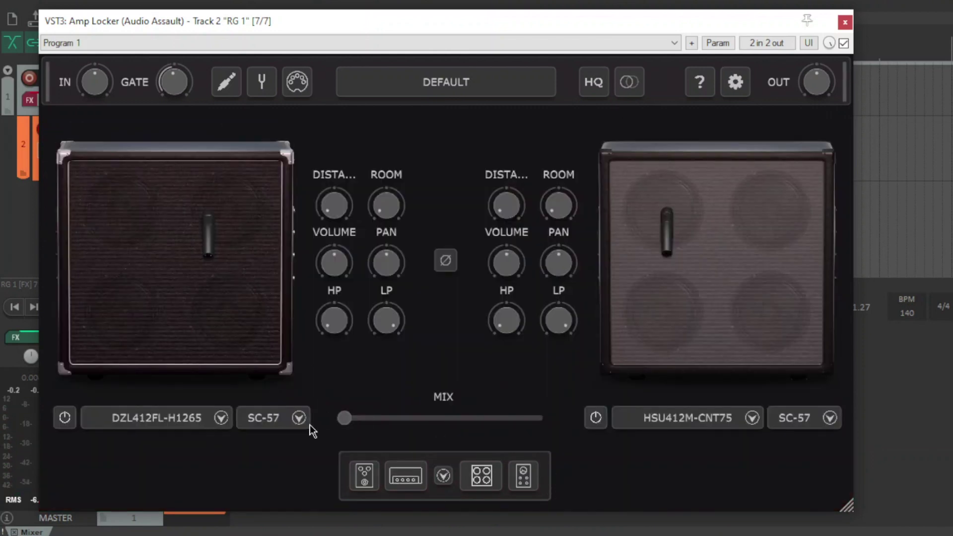
Load the ZLA412OS-CBM65 cabinet on the left and raise the gate threshold to about -59.68
click(189, 423)
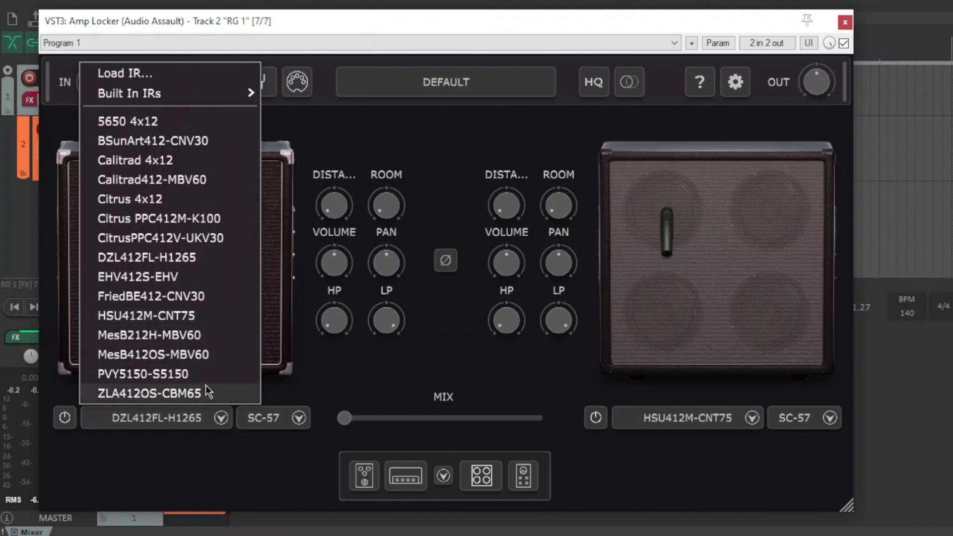
click(205, 392)
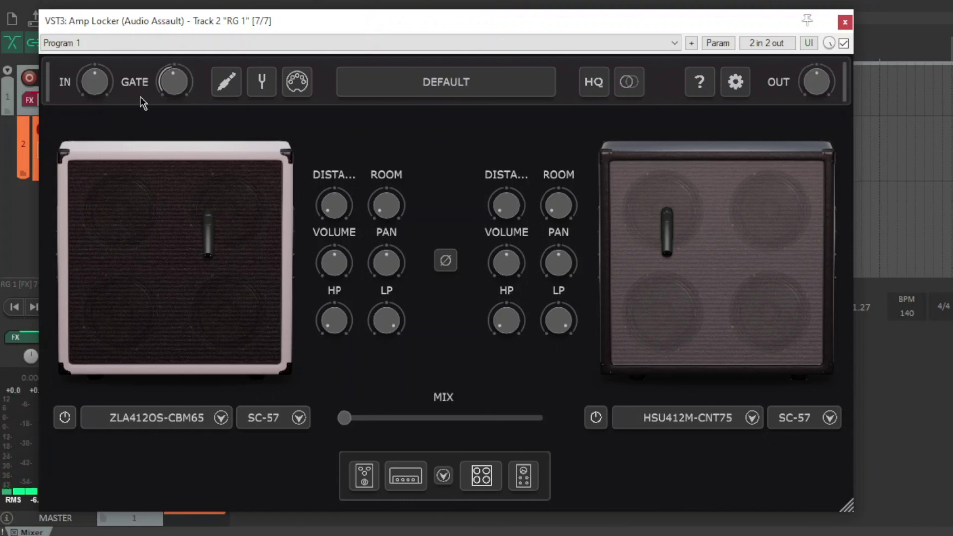
drag(171, 84, 168, 74)
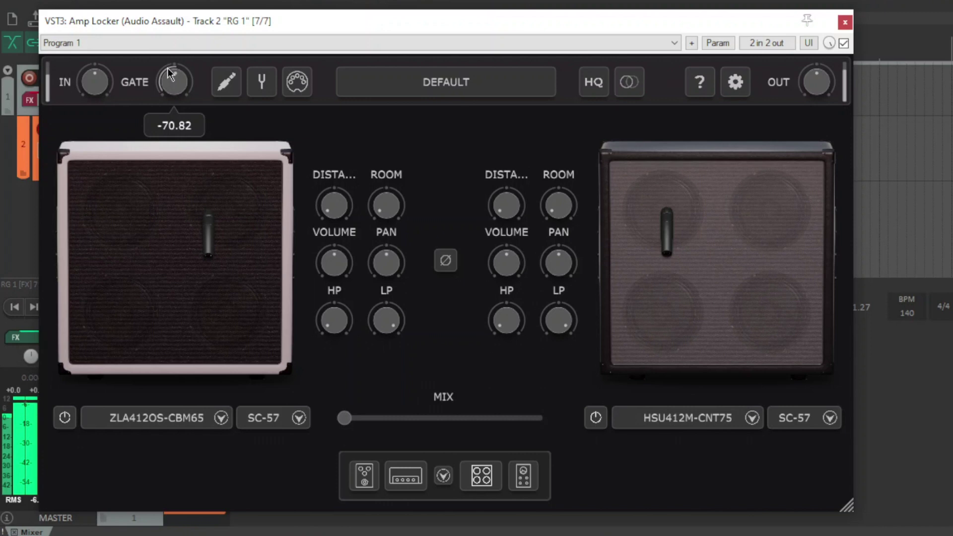
drag(177, 86, 191, 56)
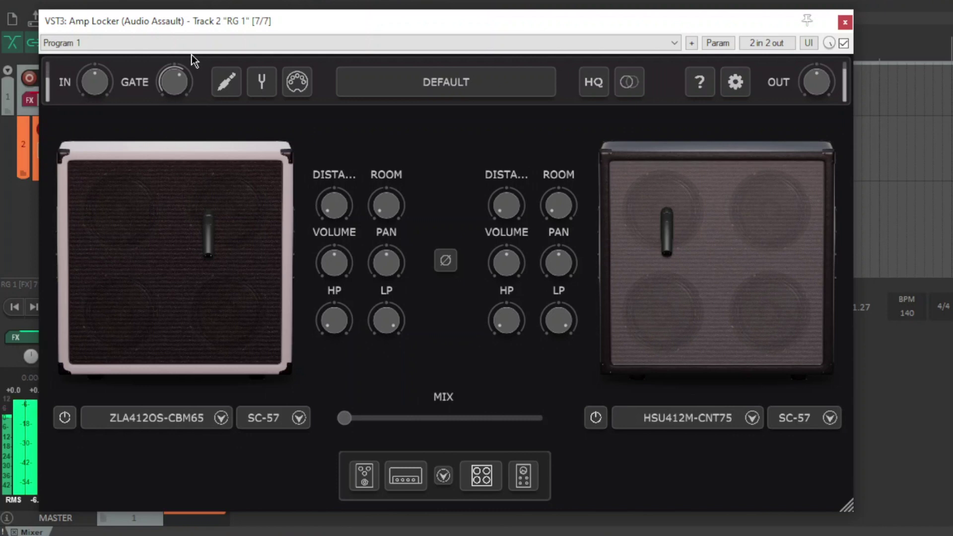
Blend the mix fully to the right cabinet and move its microphone left off-centre
drag(344, 418, 574, 410)
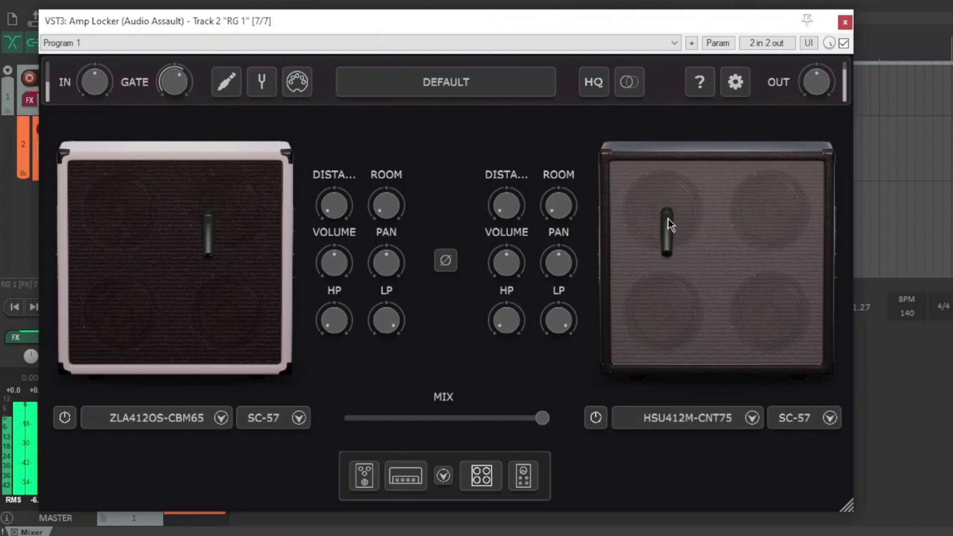
drag(668, 219, 649, 222)
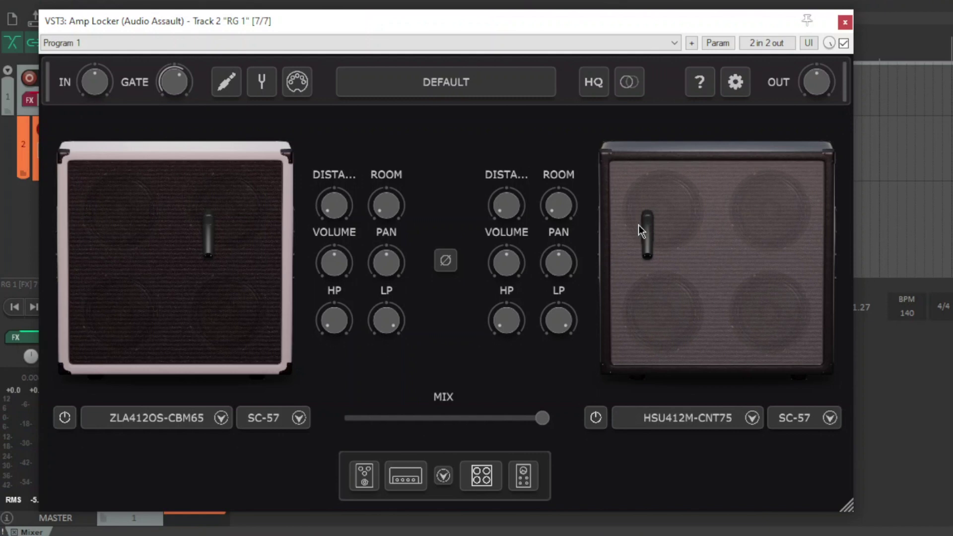
mouse_move(556, 222)
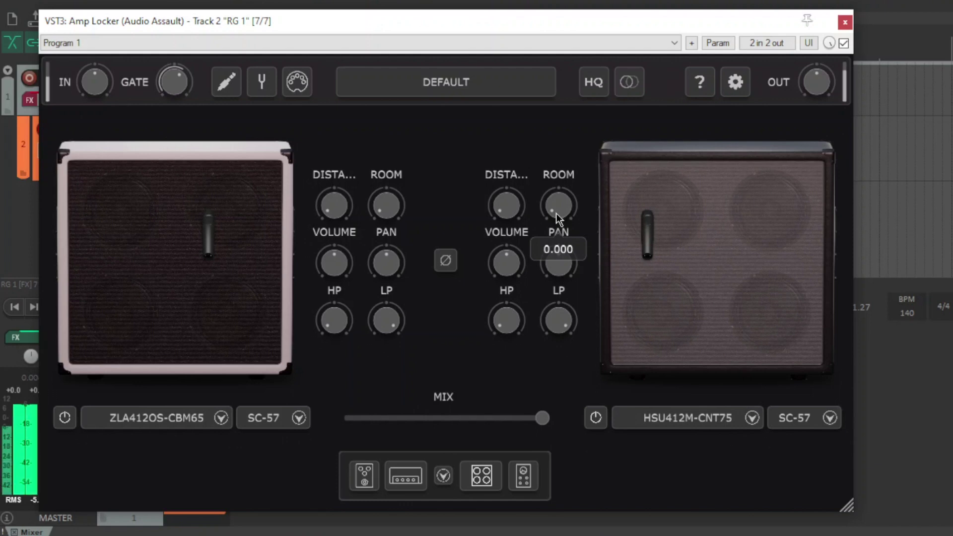
drag(556, 213, 592, 4)
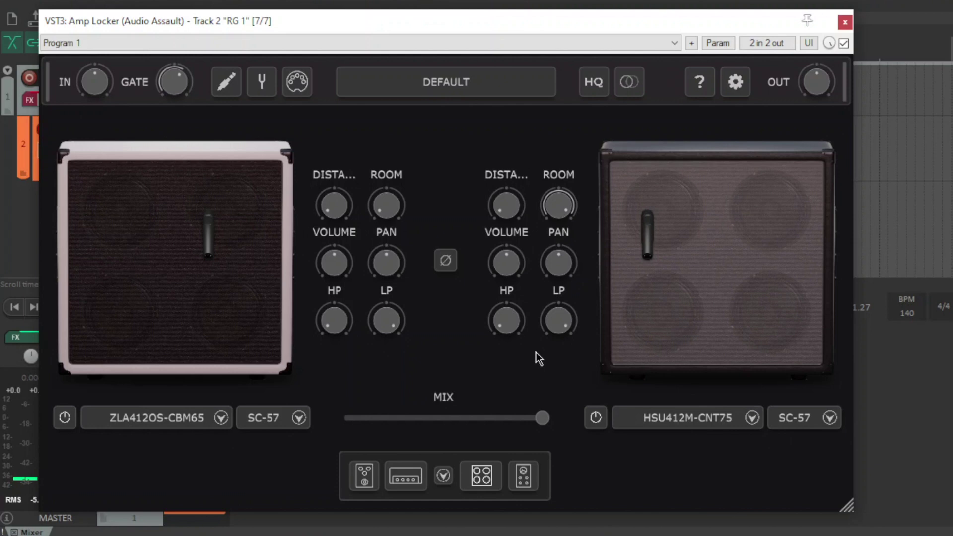
drag(507, 320, 511, 243)
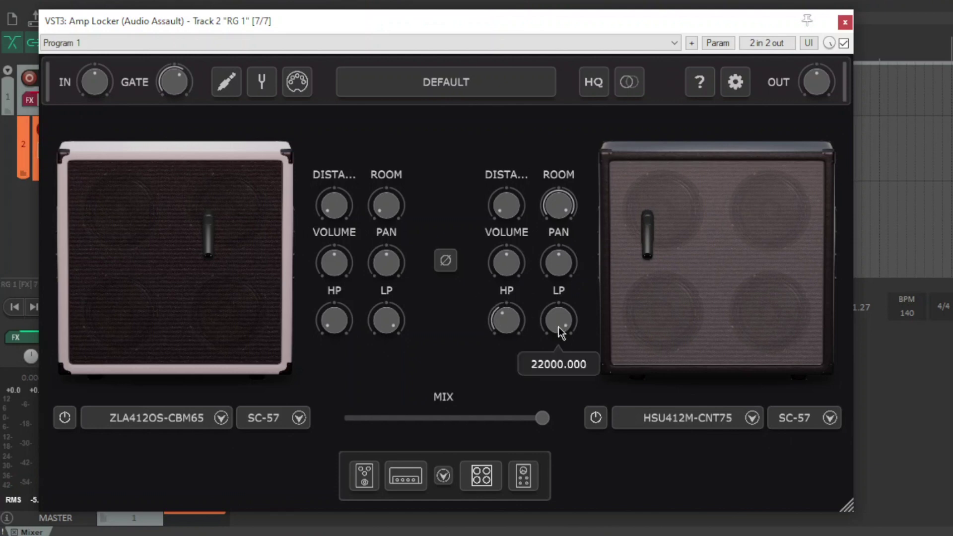
drag(558, 319, 550, 407)
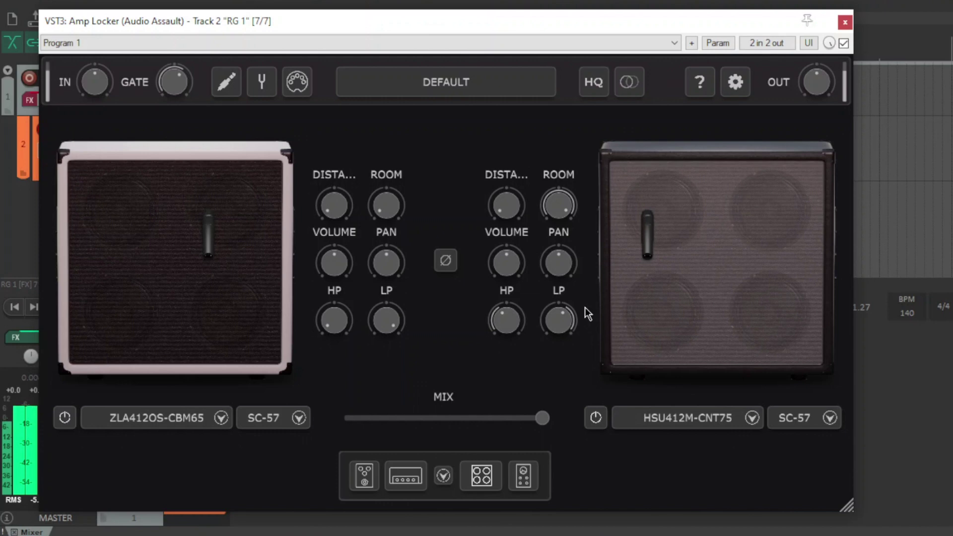
mouse_move(562, 211)
drag(562, 211, 564, 304)
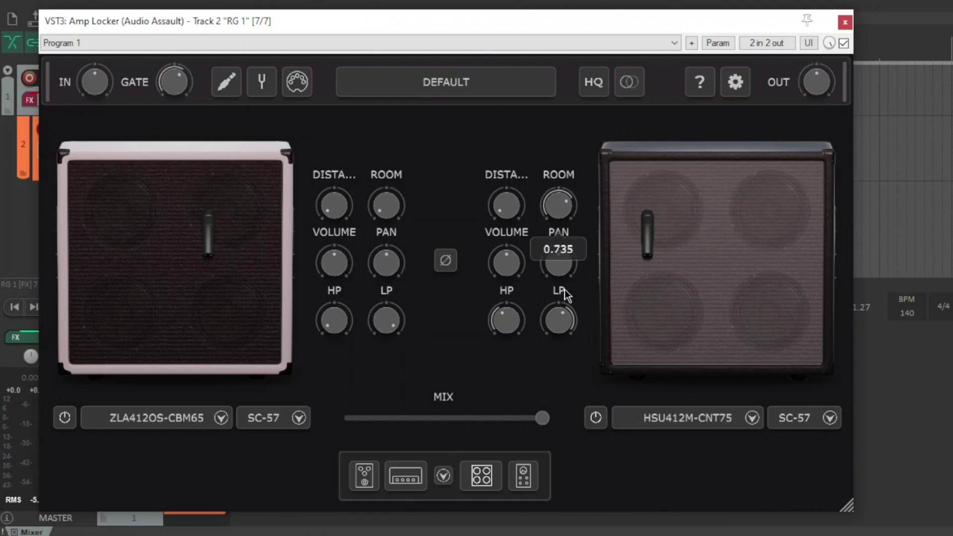
drag(555, 353, 594, 175)
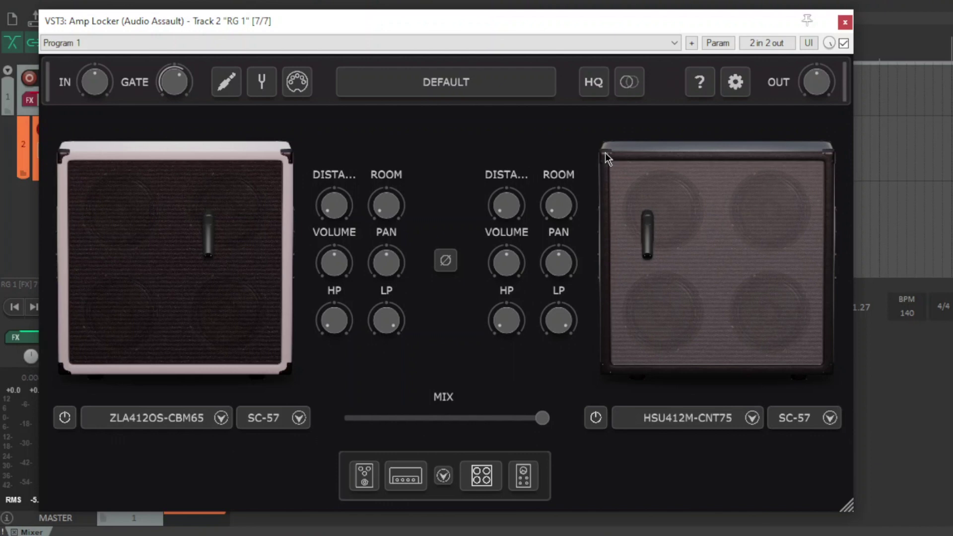
mouse_move(567, 207)
mouse_move(176, 82)
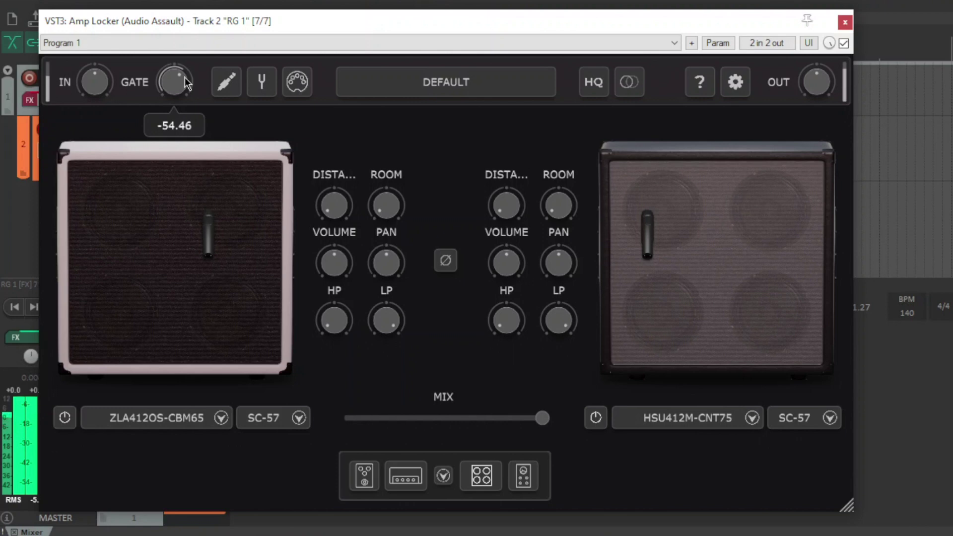
Check the input channel mode options and open the tuner to read the guitar's pitch
click(228, 86)
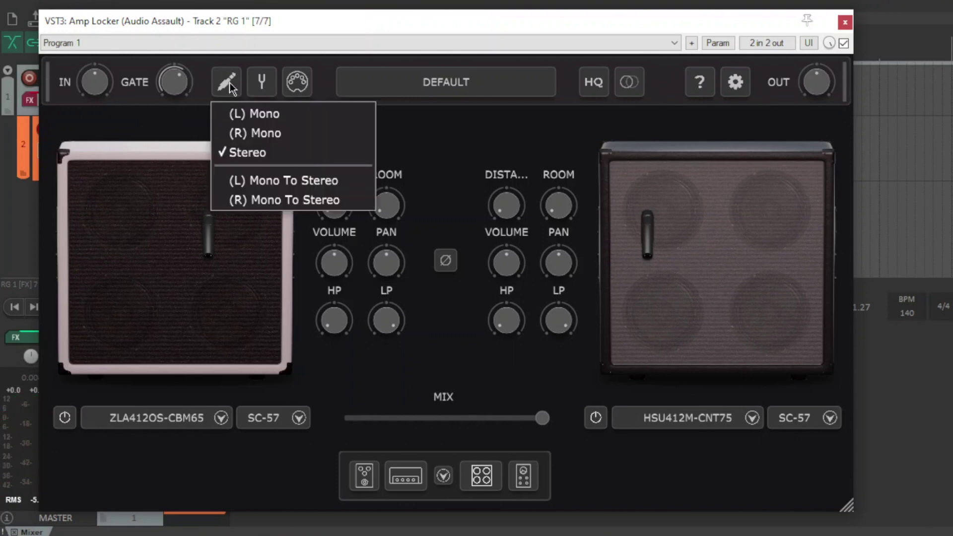
click(228, 85)
click(262, 89)
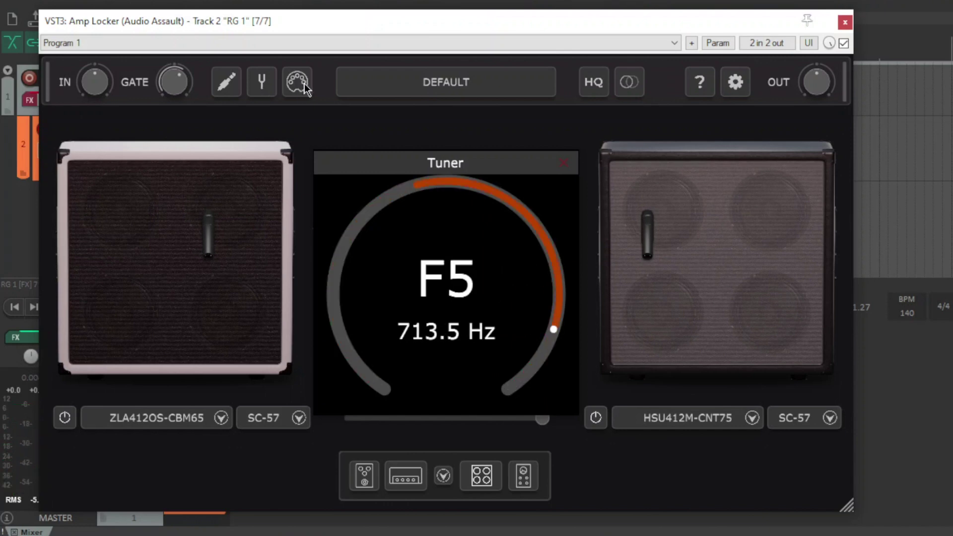
Look through the per-module HQ oversampling options, then the help and plugin settings menus
click(597, 86)
mouse_move(636, 137)
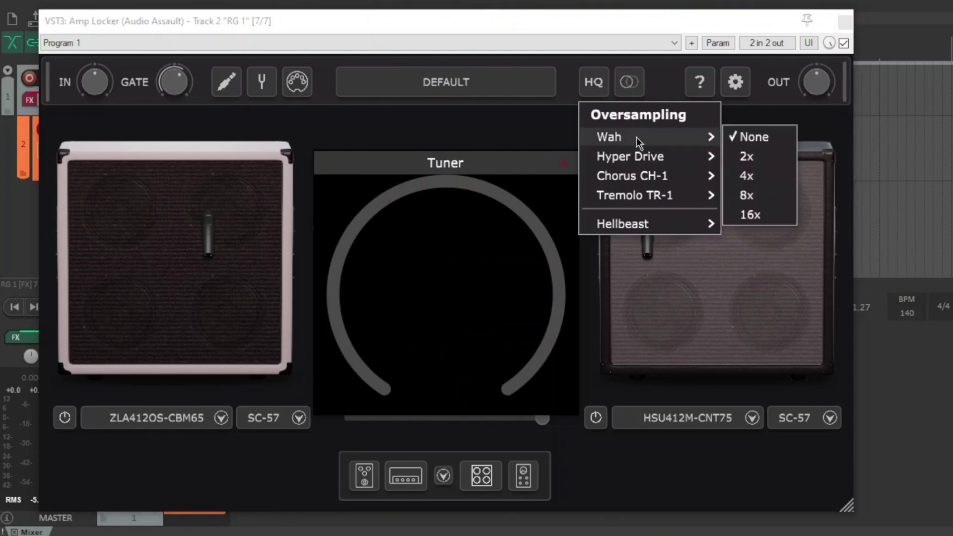
mouse_move(695, 155)
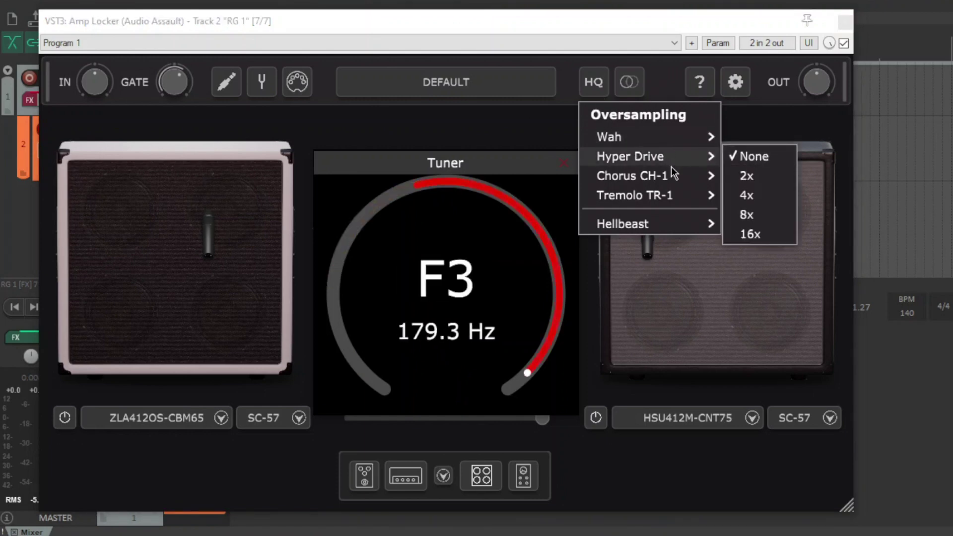
mouse_move(681, 222)
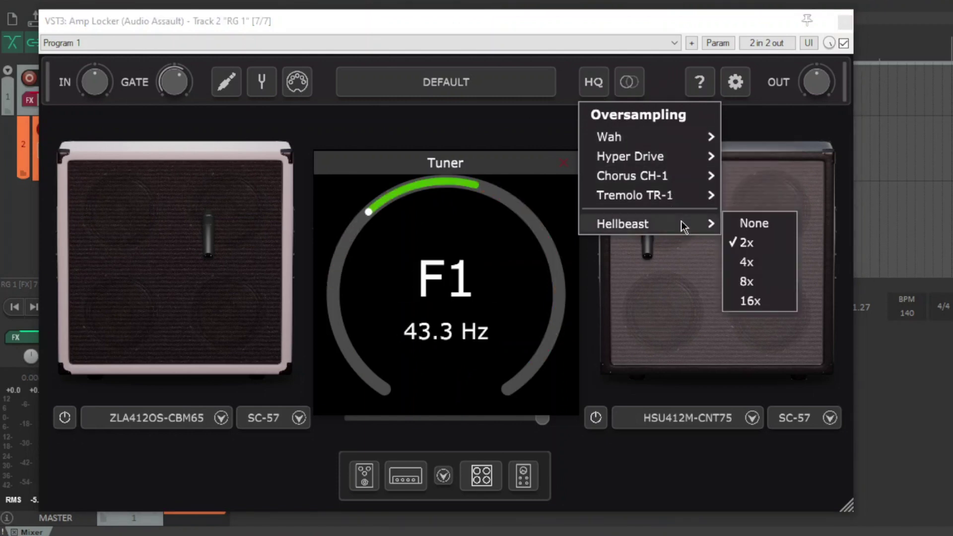
click(633, 86)
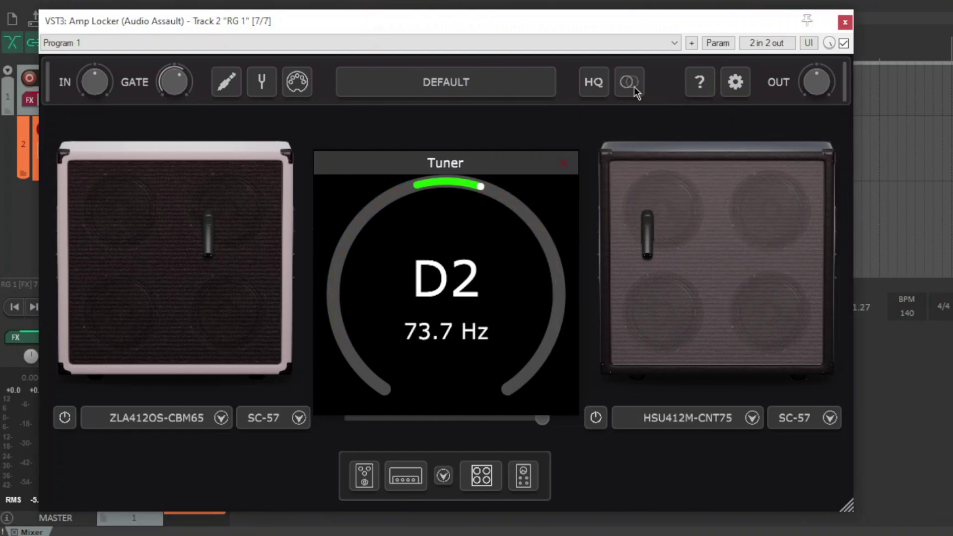
click(705, 83)
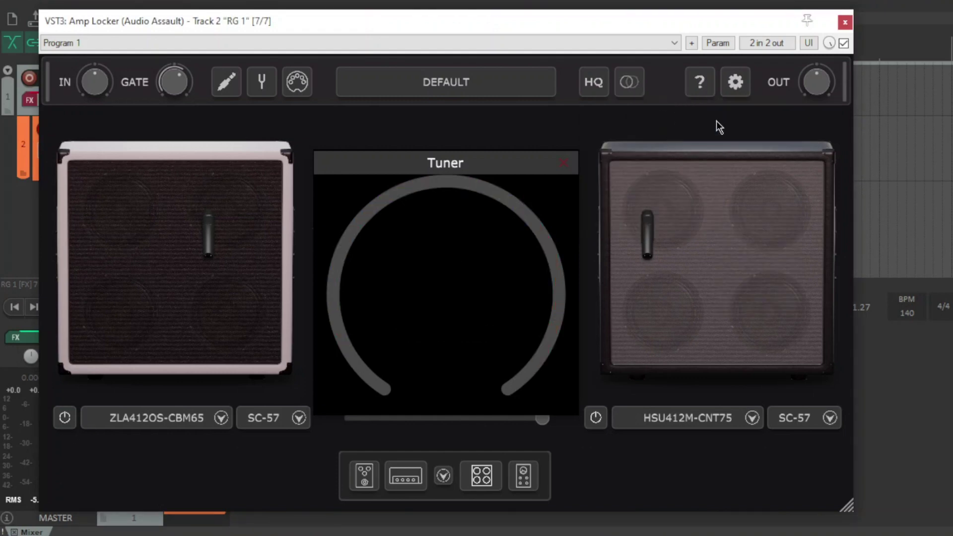
click(736, 84)
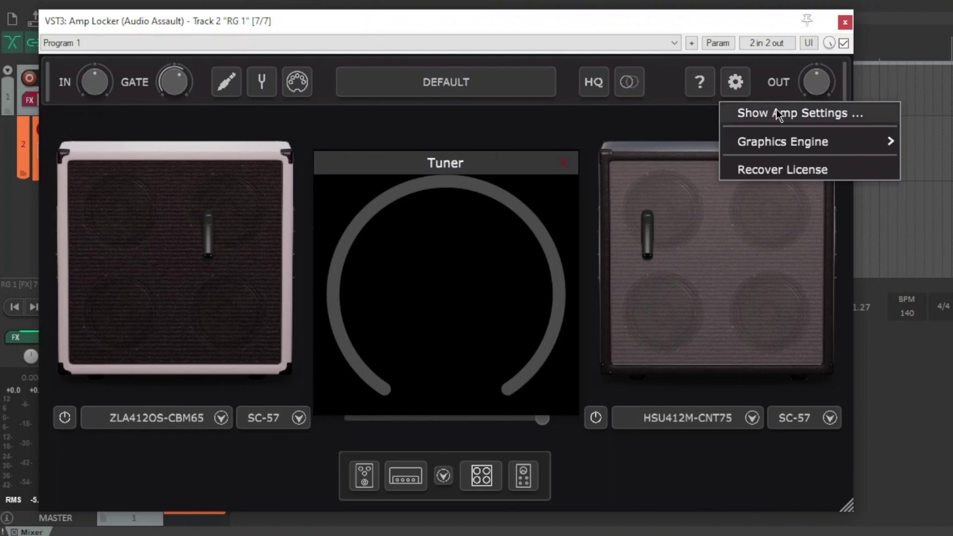
Try the Hellbeast tonestack Sweep at 0.24 and 7.90, reset it to 5.00, and close the settings
click(799, 117)
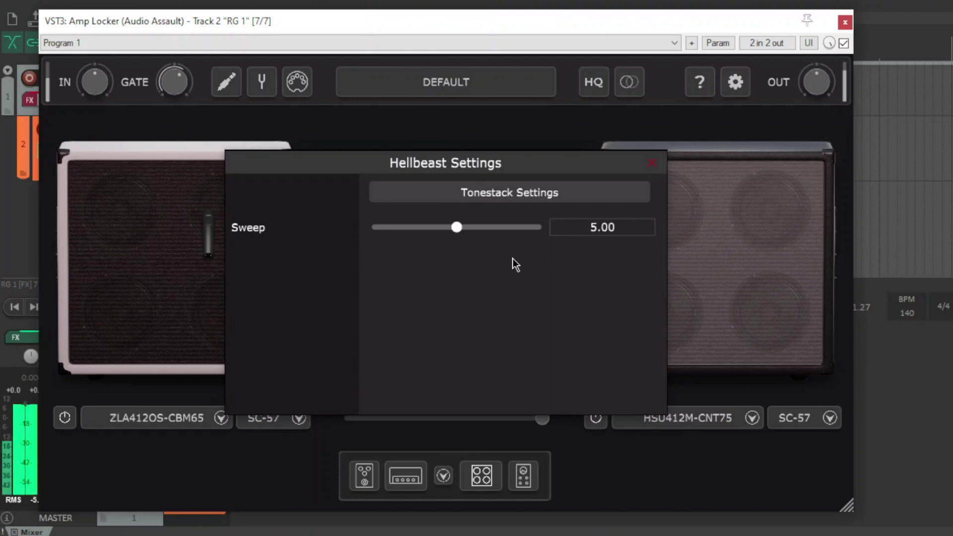
drag(468, 226, 379, 229)
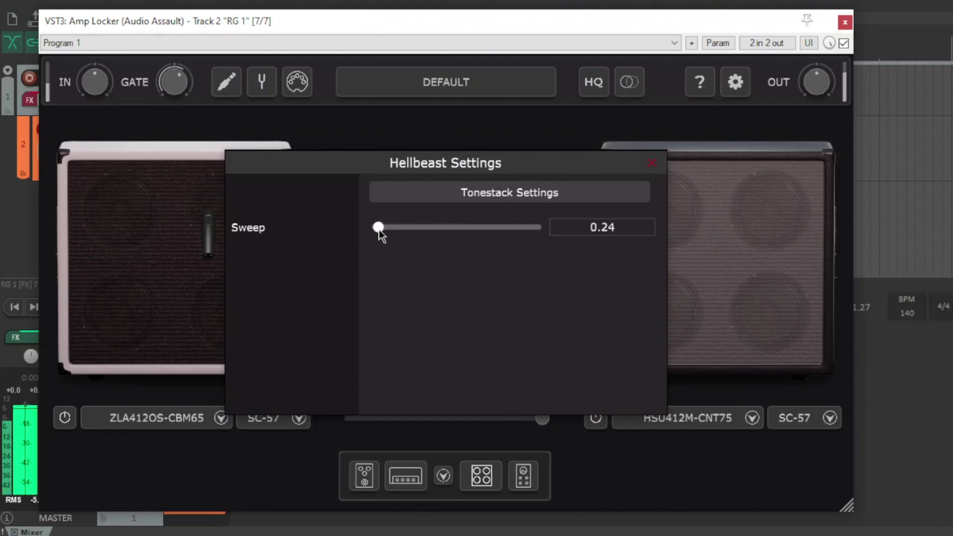
drag(379, 229, 505, 238)
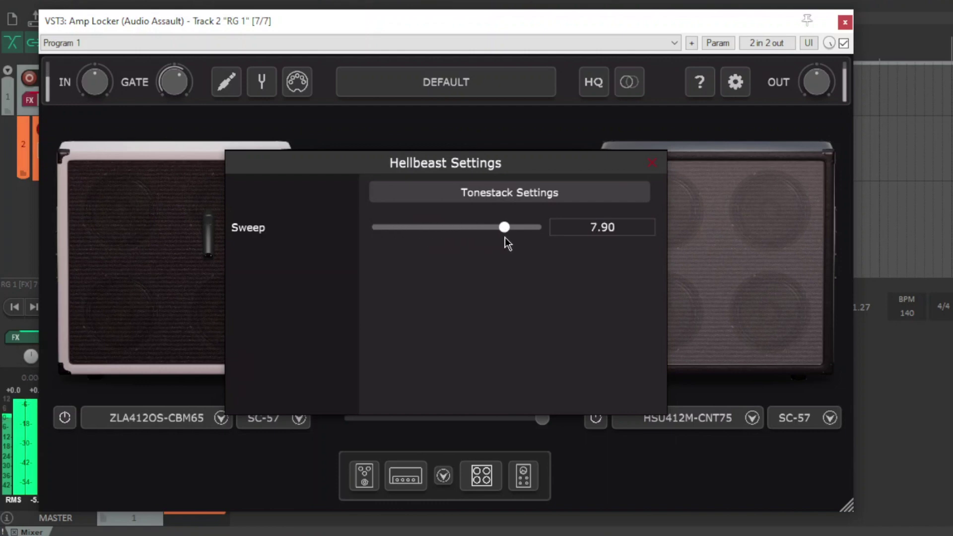
double_click(508, 227)
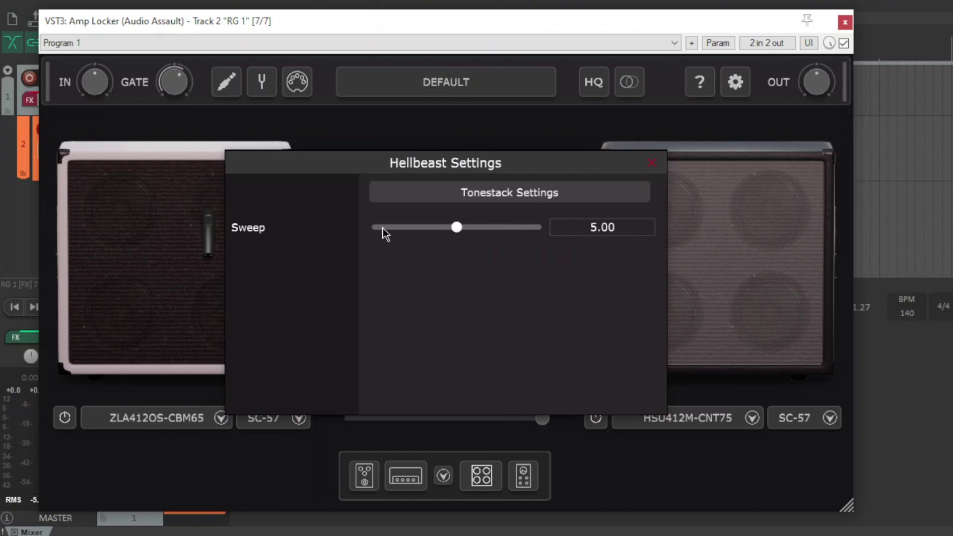
click(652, 162)
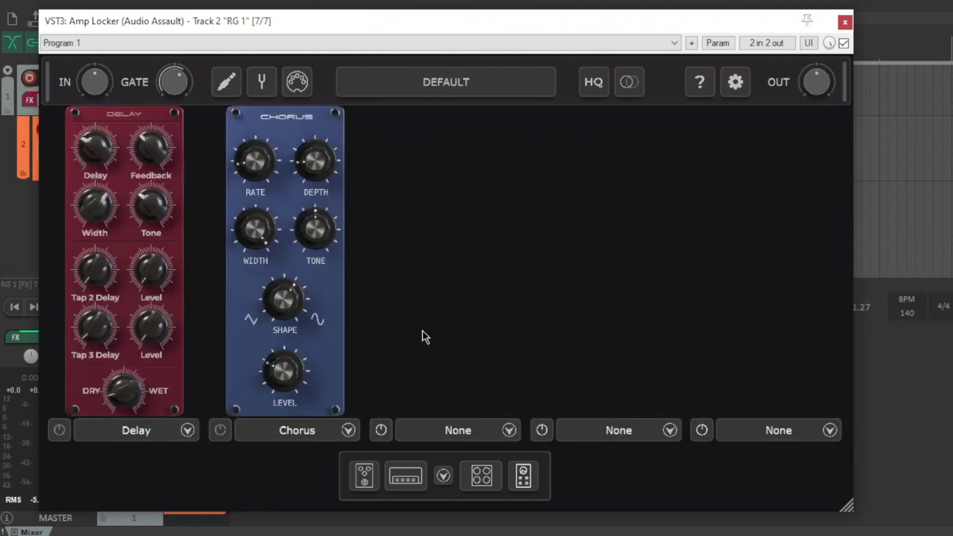
Enable the Delay in the first effects slot and bypass the Chorus in the second
click(59, 430)
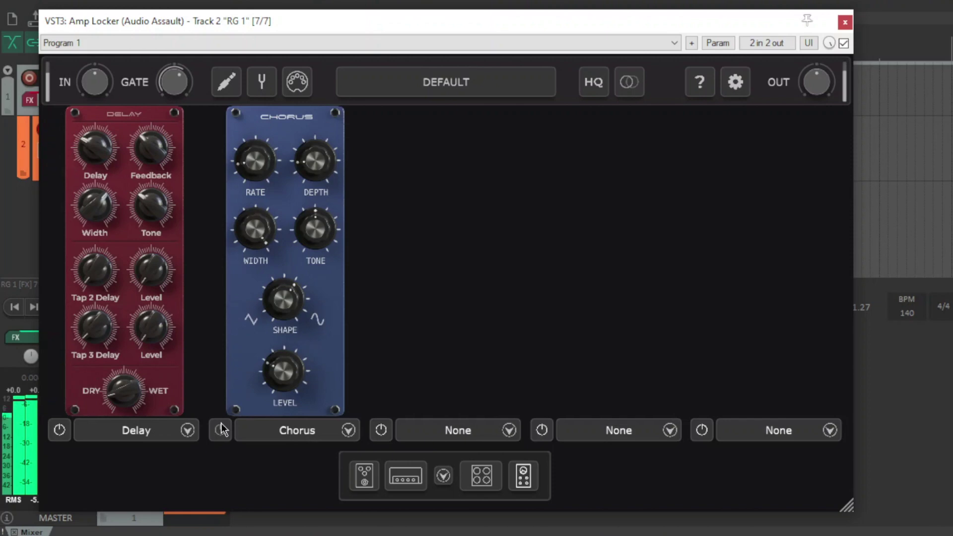
click(221, 427)
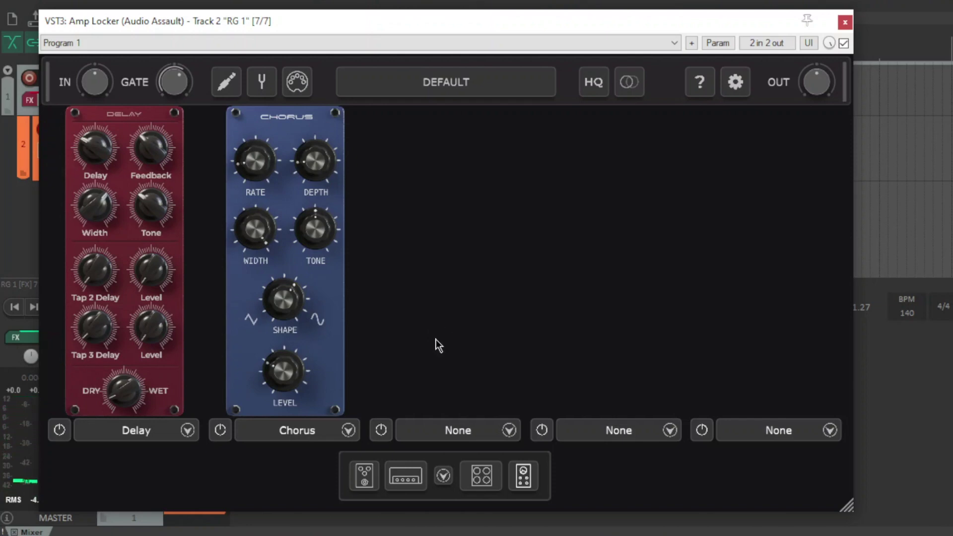
click(282, 432)
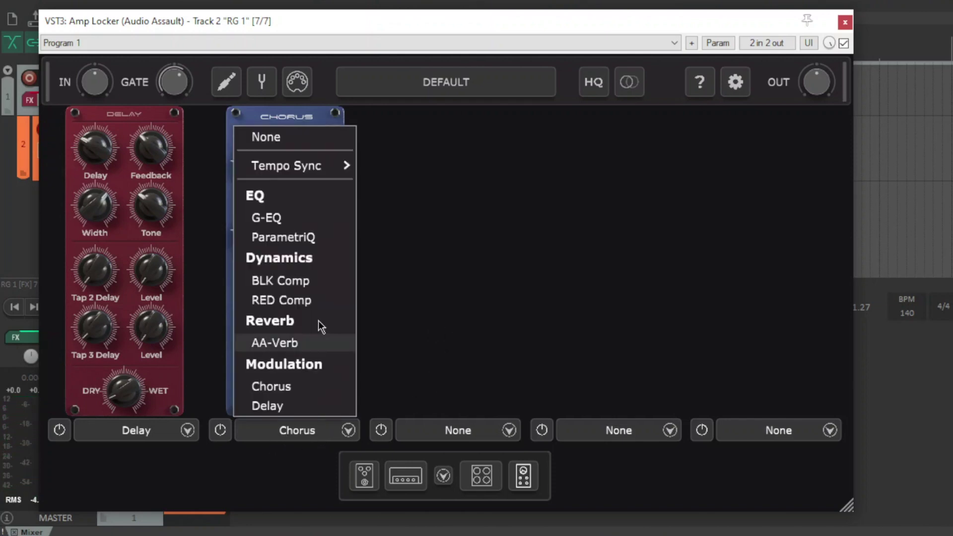
Swap the second slot's Chorus for G-EQ, then ParametriQ, then BLK Comp
click(308, 217)
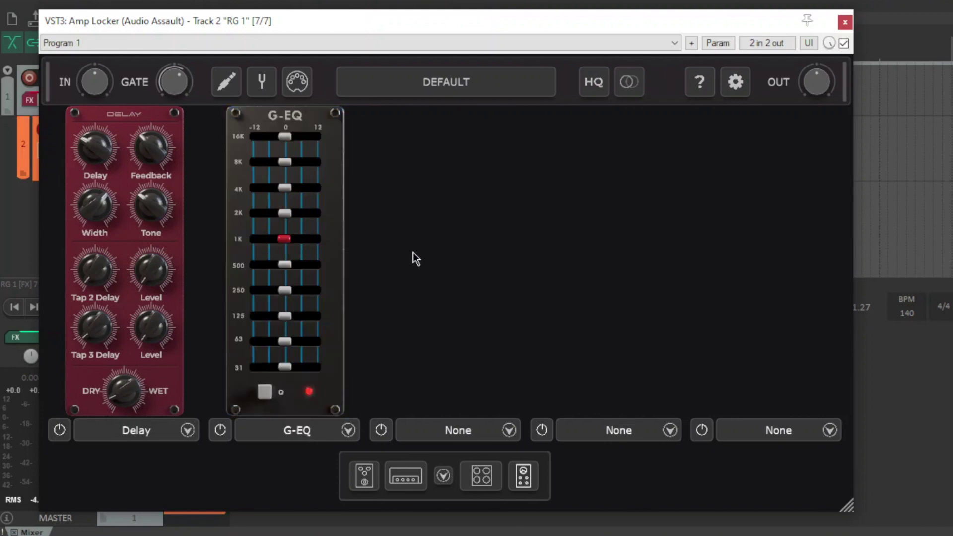
click(304, 435)
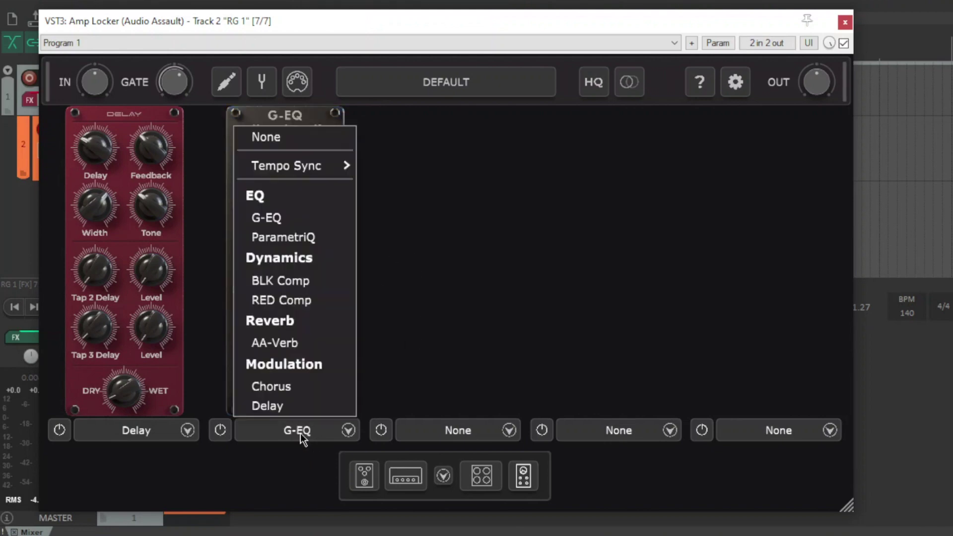
click(298, 242)
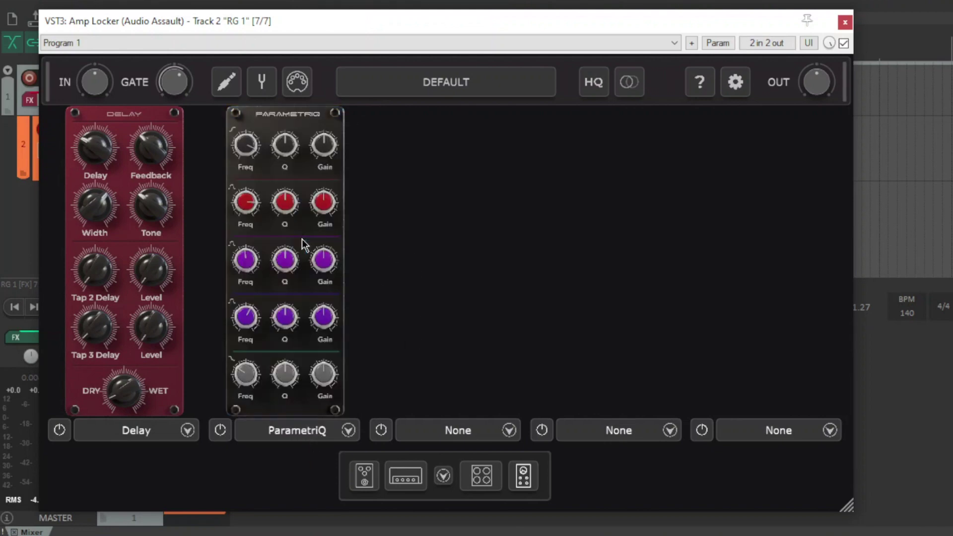
click(297, 436)
click(308, 281)
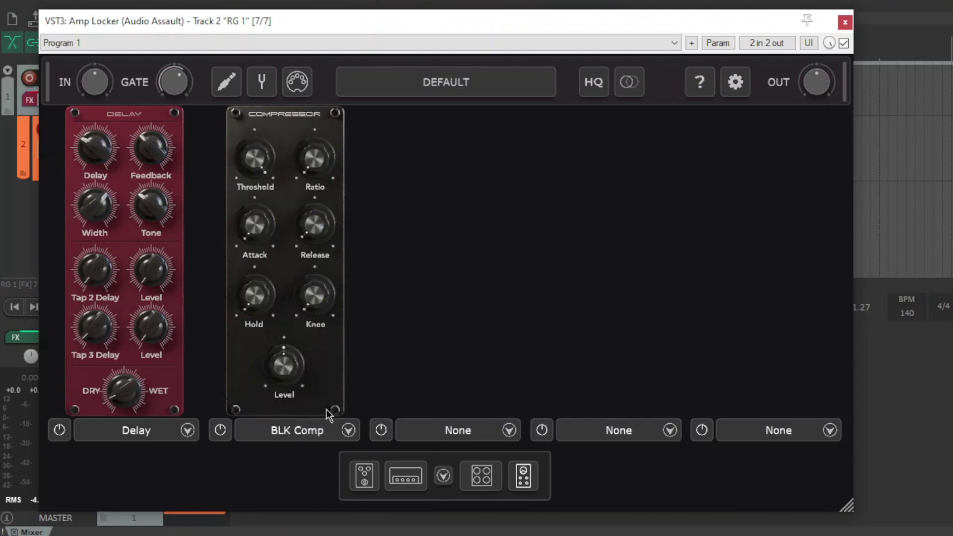
Try RED Comp, then load AA-Verb with BLEND at 0.00 and HP raised to 94.28
click(311, 436)
click(297, 296)
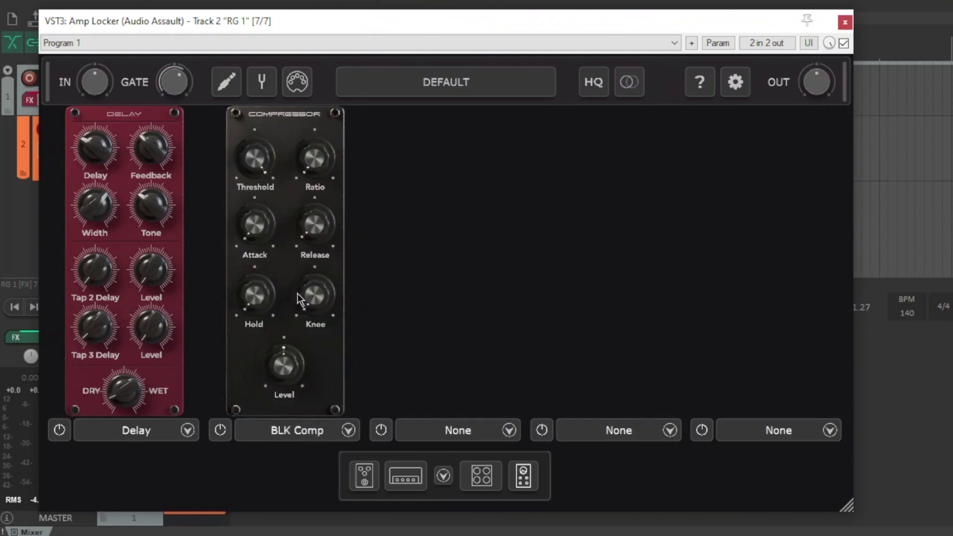
click(311, 439)
click(292, 342)
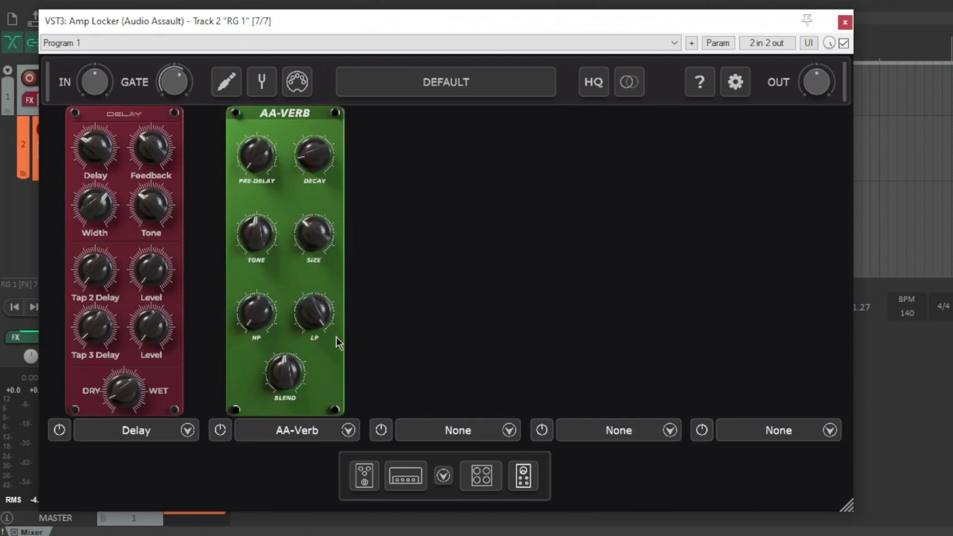
drag(286, 396, 281, 489)
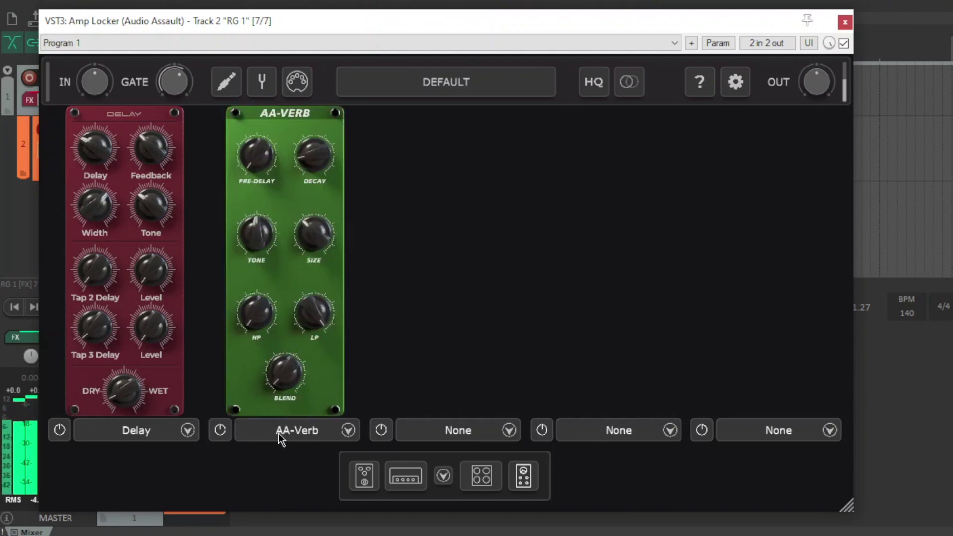
drag(256, 312, 276, 214)
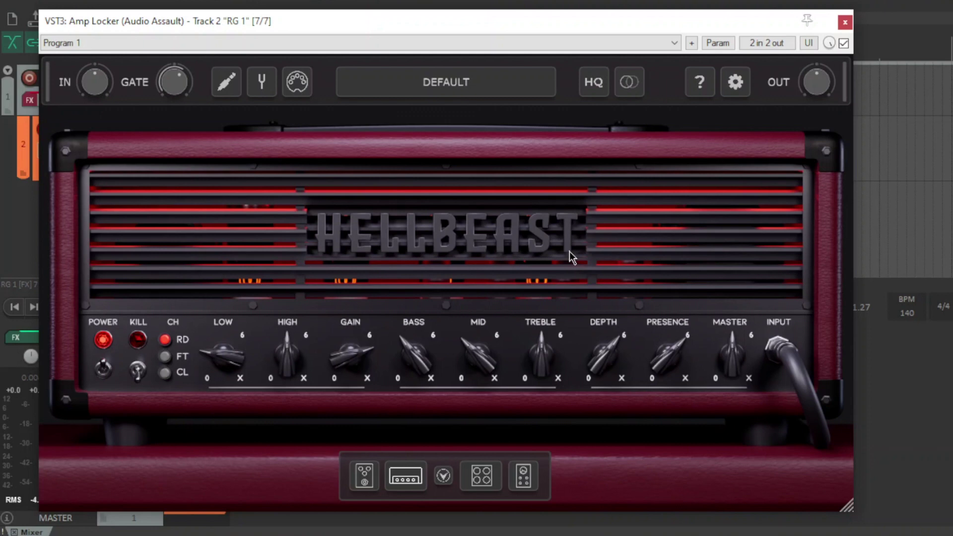
Swap the Hellbeast for the Prestige 1959 amp, leaving it loaded after rechecking the amp list
click(443, 475)
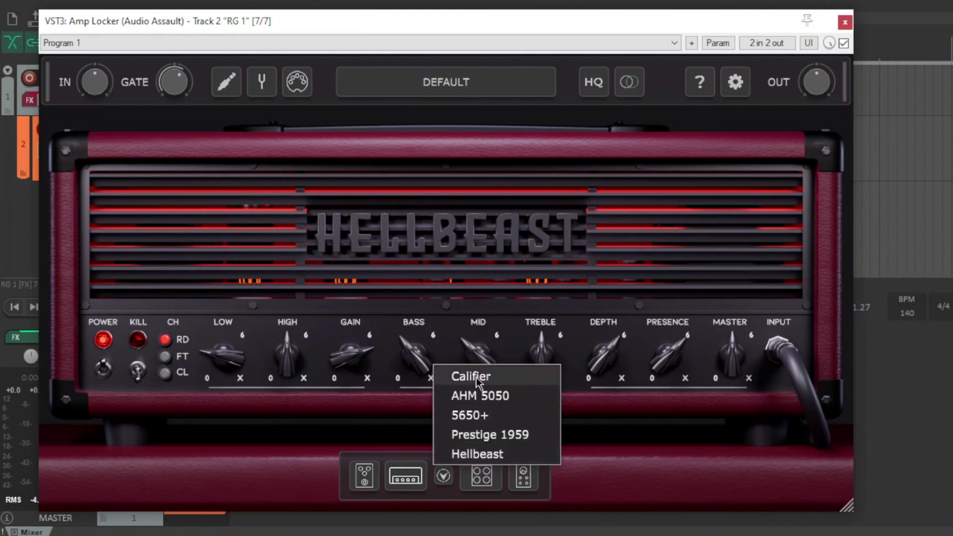
click(516, 433)
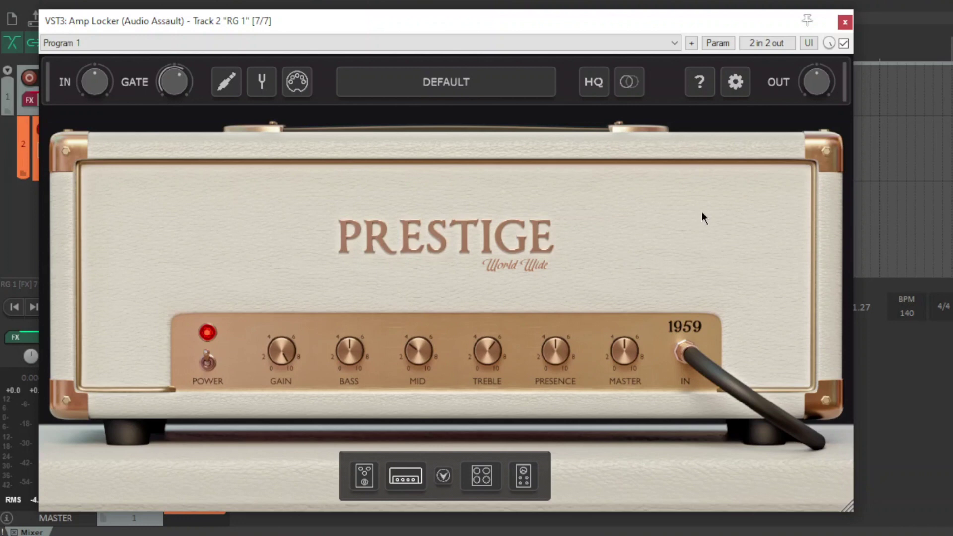
click(443, 476)
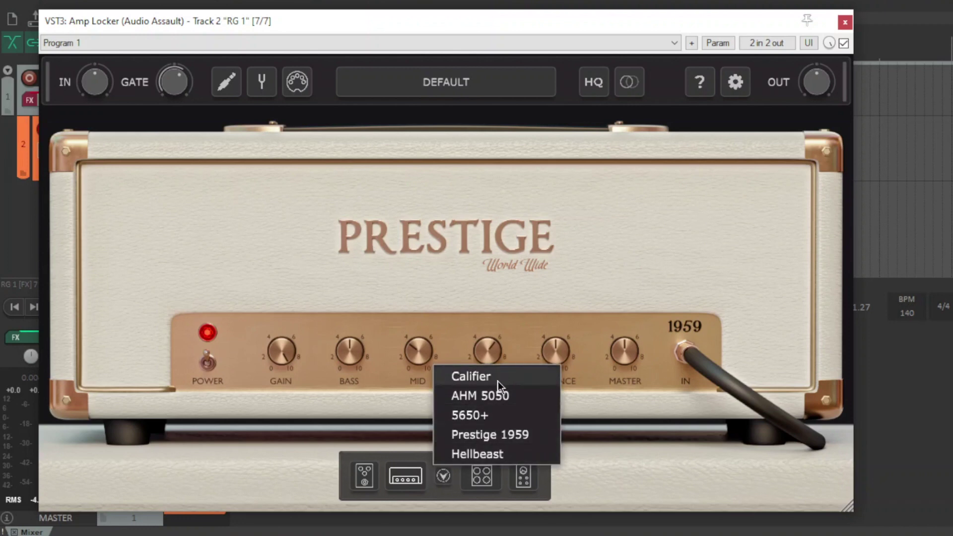
click(527, 190)
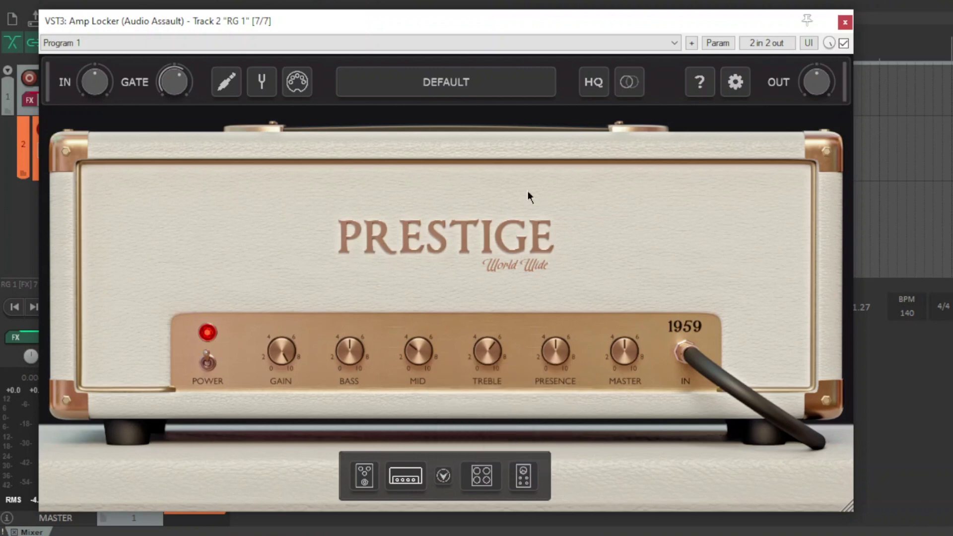